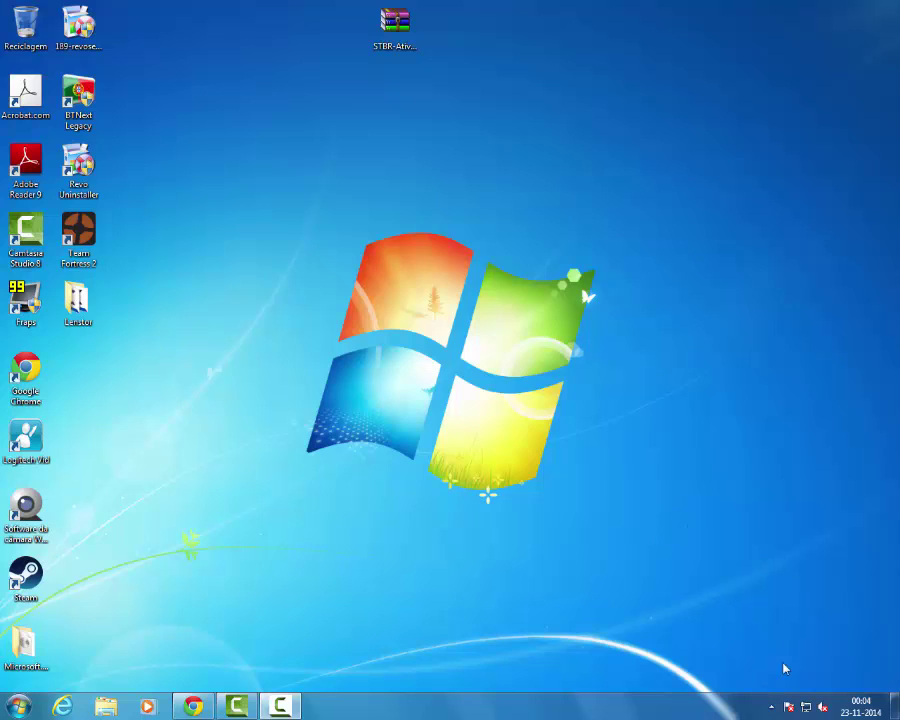
Check the hidden notification-area icons for Search Protect
click(771, 706)
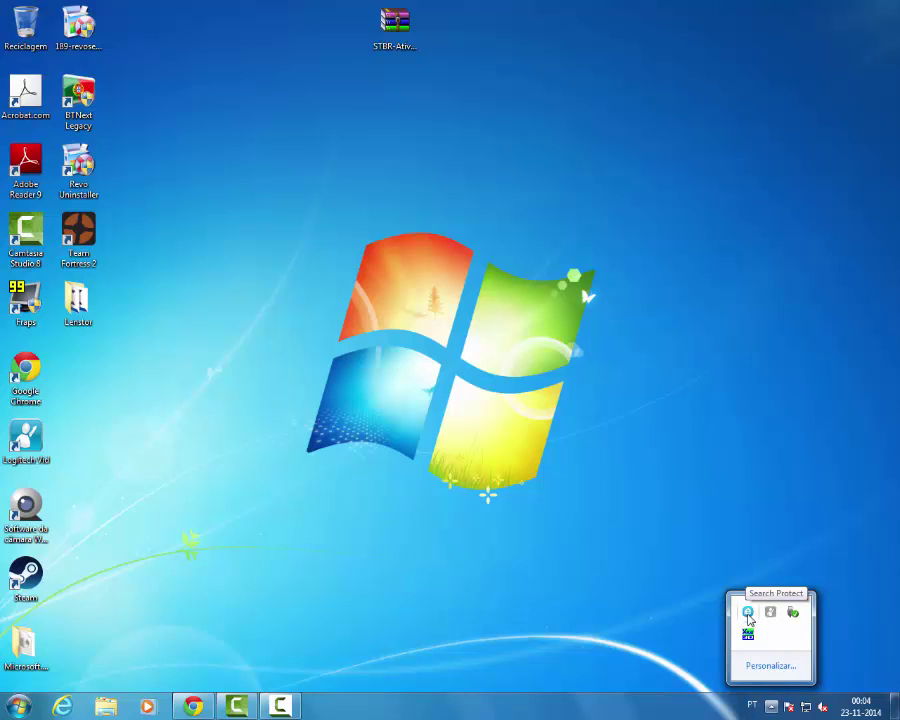
click(644, 499)
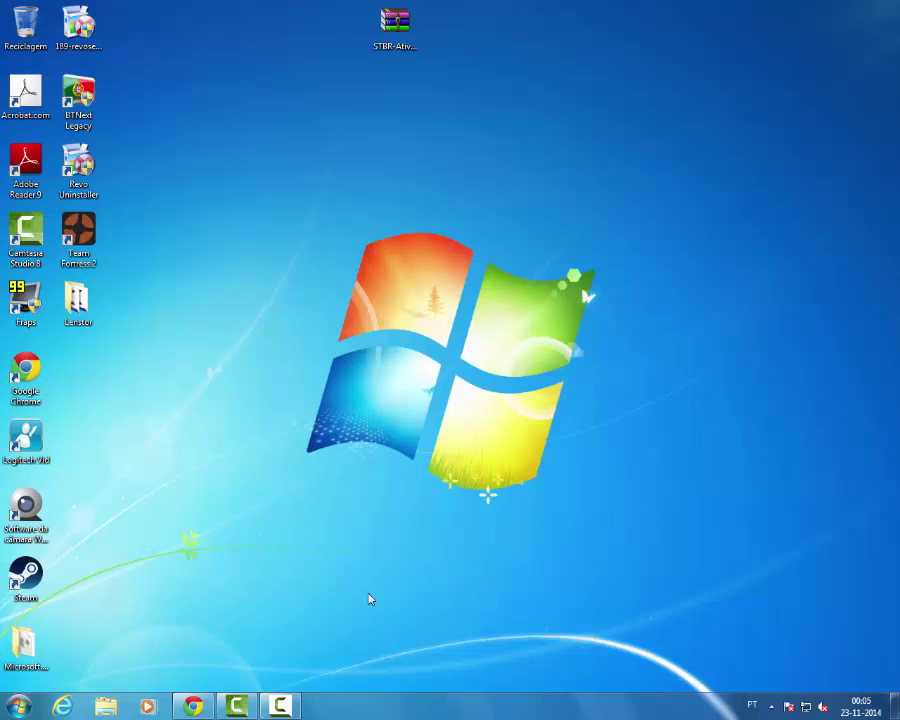
mouse_move(200, 710)
click(770, 707)
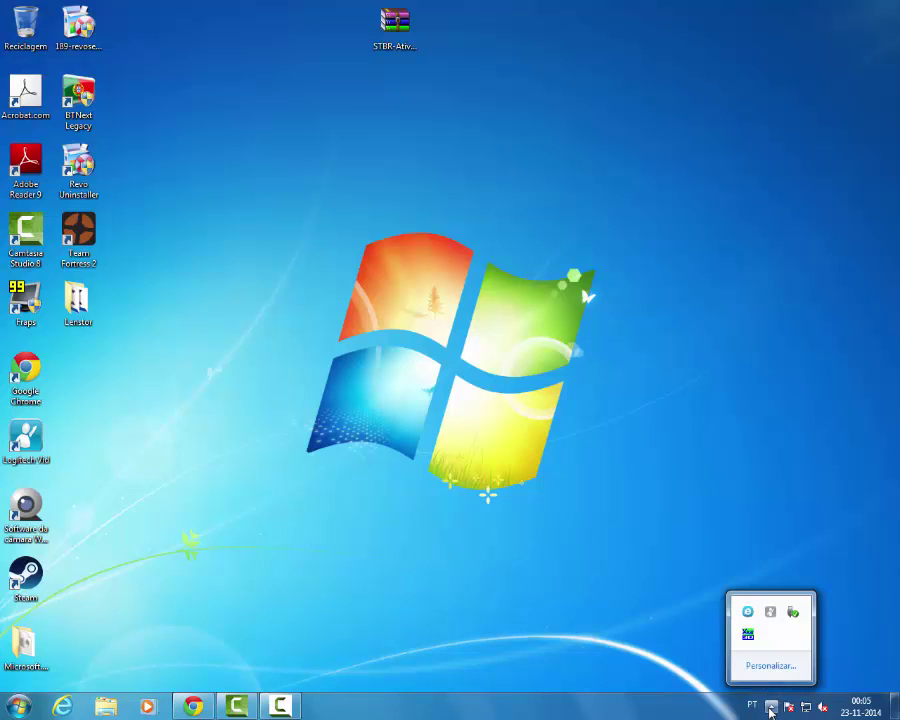
click(770, 707)
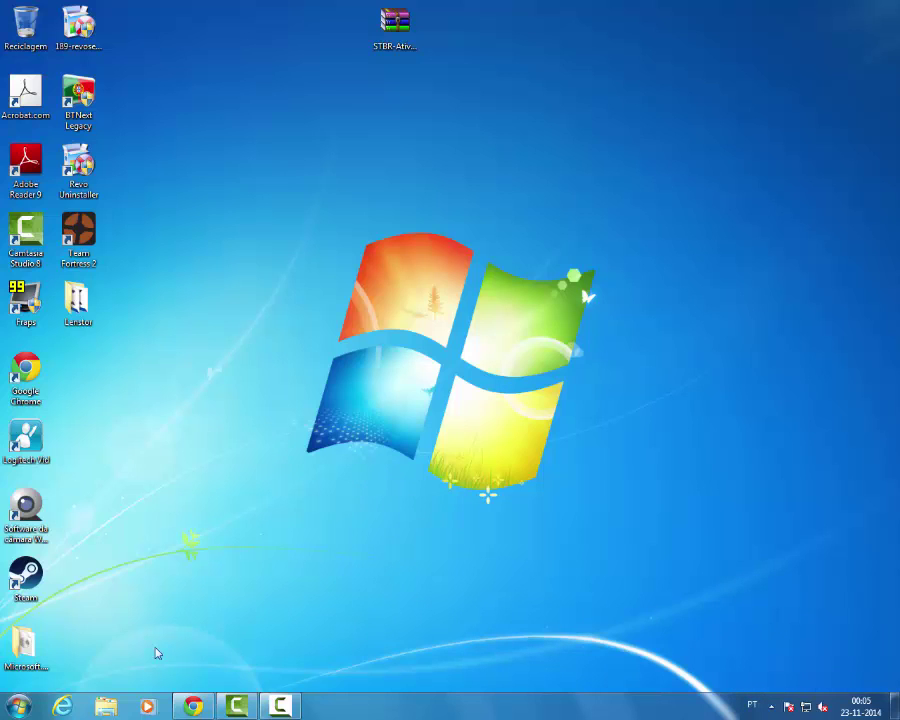
Open the SupTab folder inside Programas on Disco Local (C:) in a maximized window
click(18, 706)
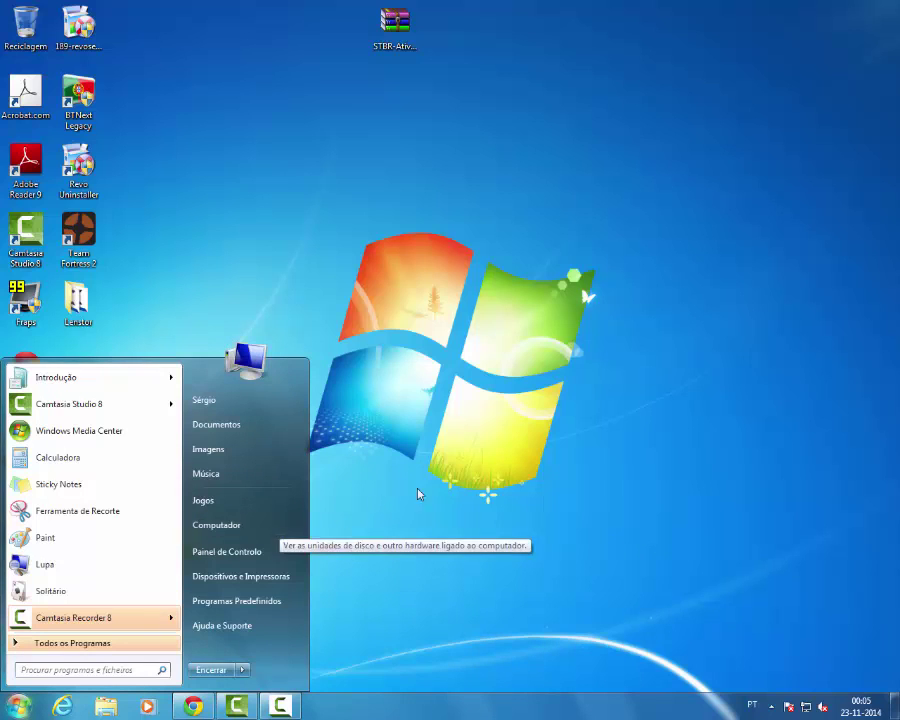
click(257, 530)
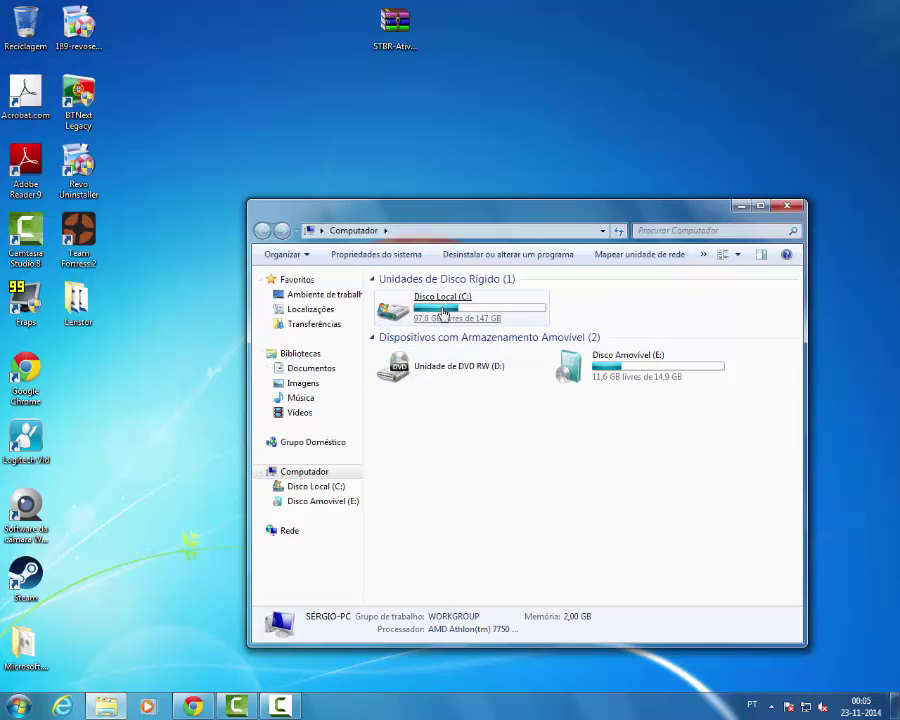
click(443, 313)
right_click(444, 313)
click(468, 316)
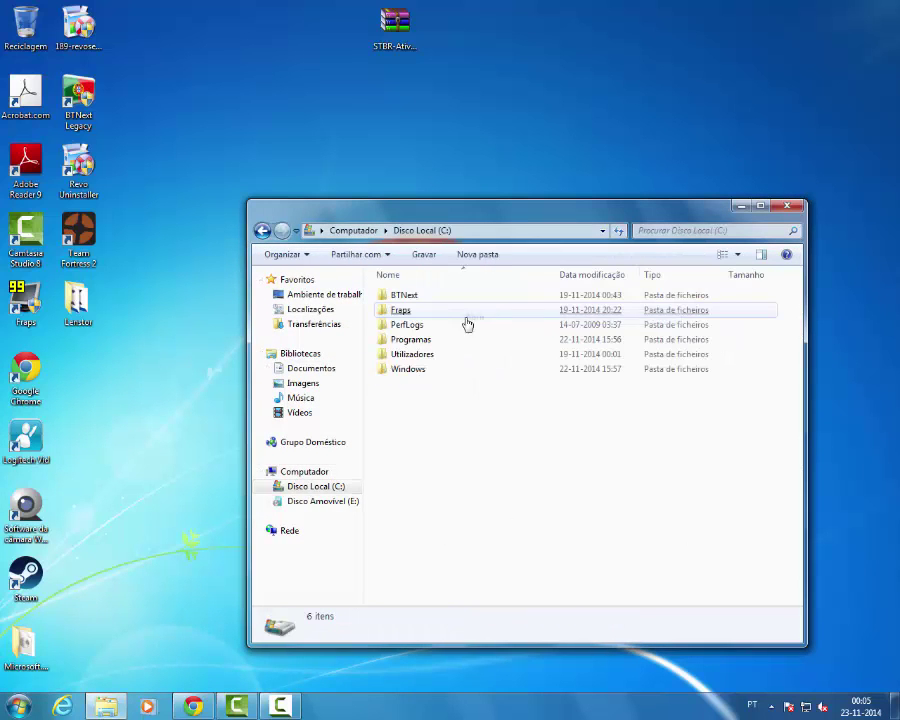
click(447, 344)
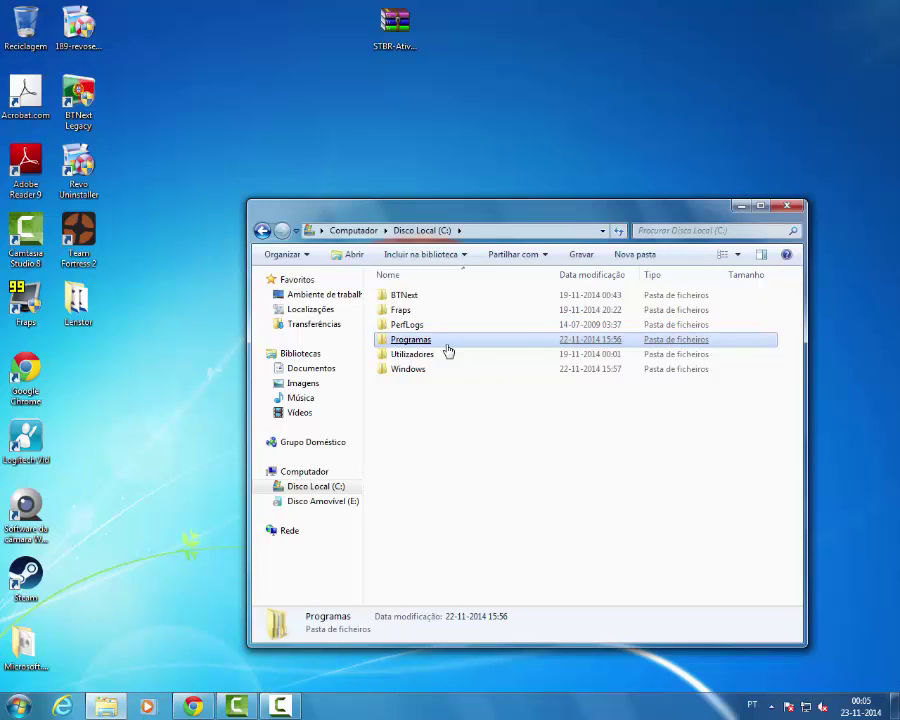
double_click(446, 344)
click(472, 339)
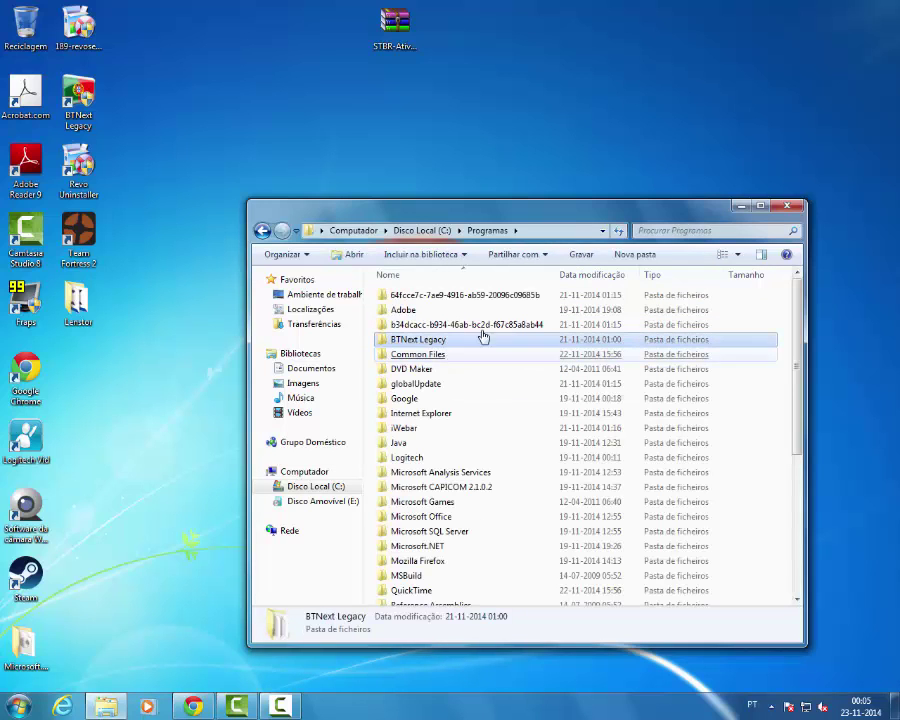
click(760, 206)
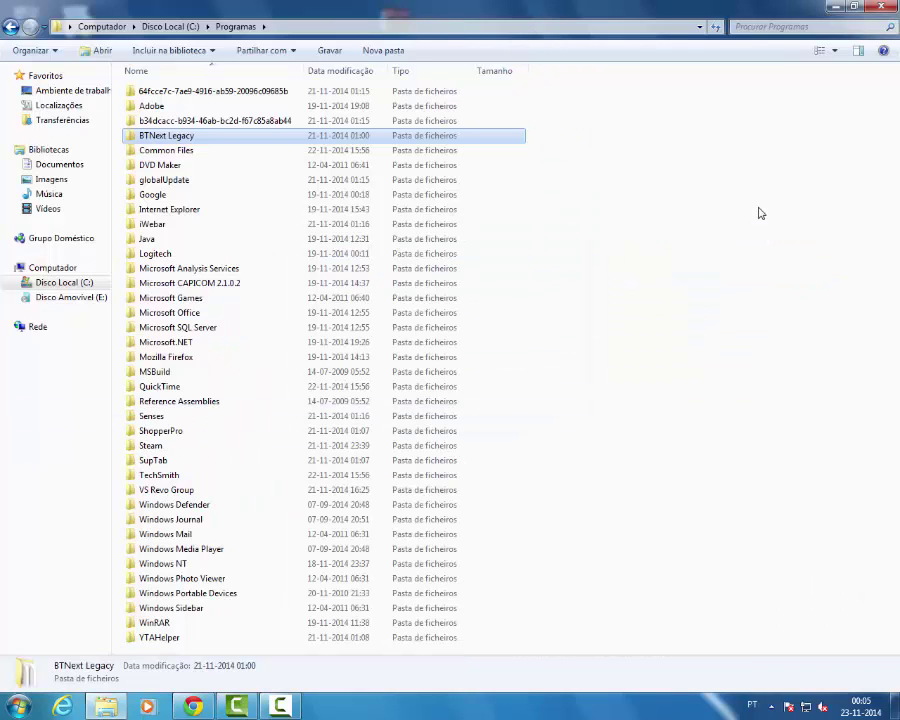
double_click(173, 460)
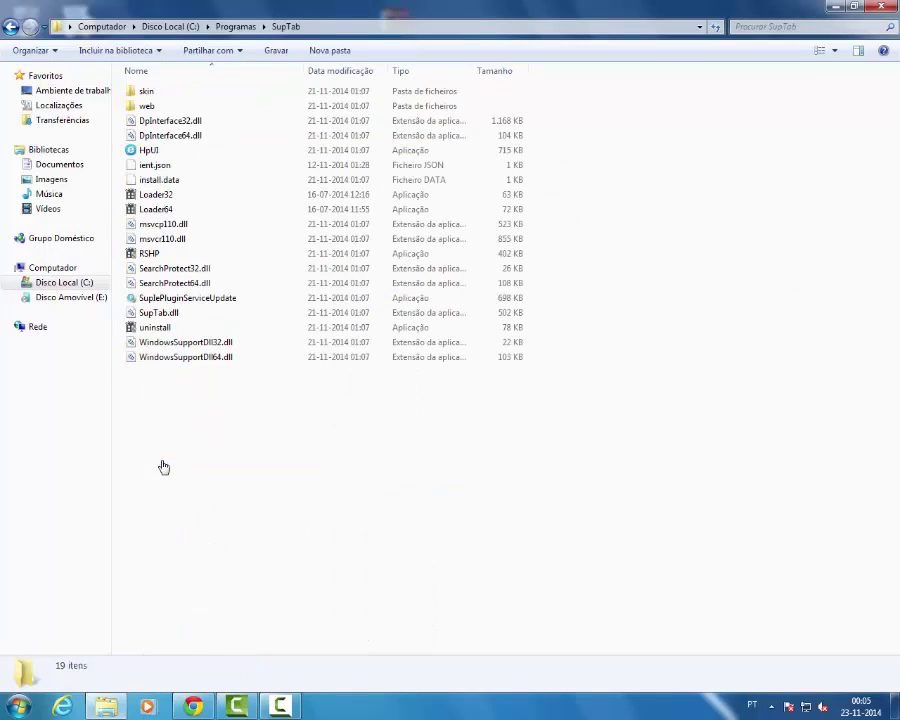
Run uninstall from the SupTab folder, confirm the removal, and mark the program as installed correctly in the compatibility assistant
click(192, 330)
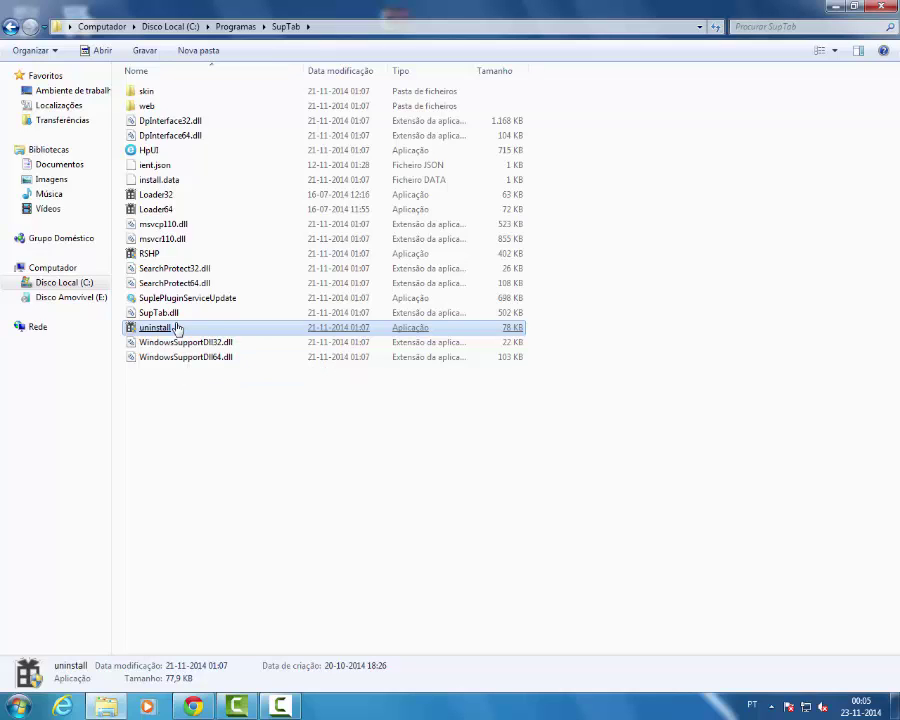
double_click(160, 327)
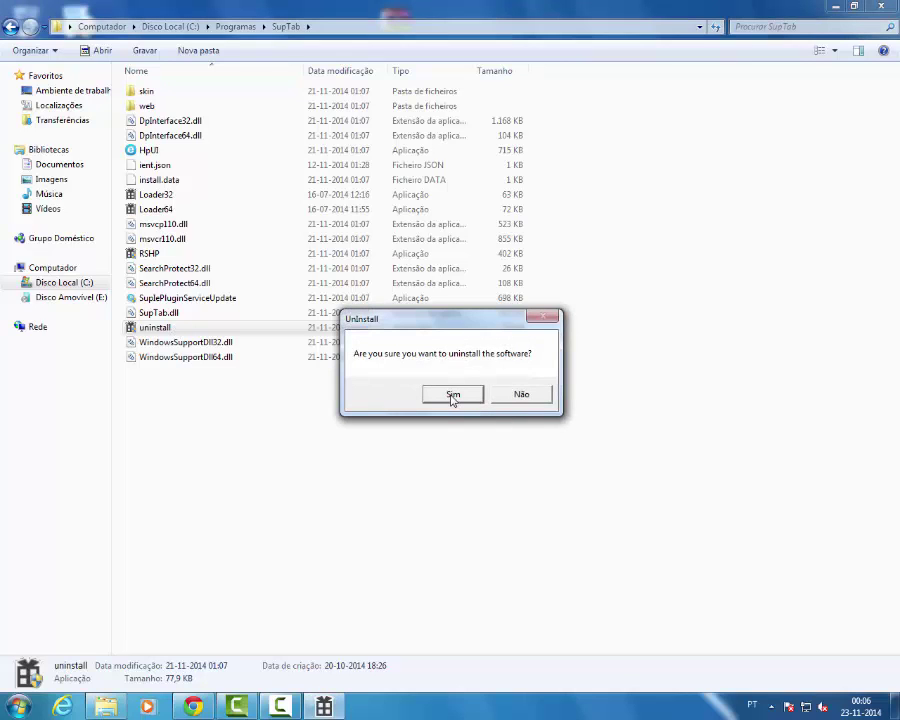
click(452, 395)
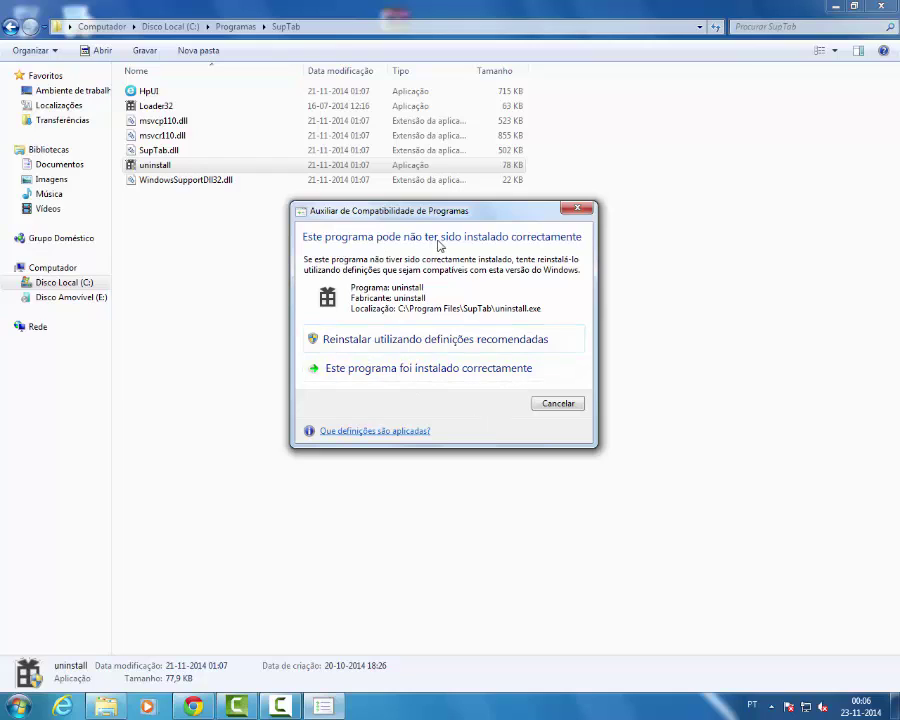
click(395, 372)
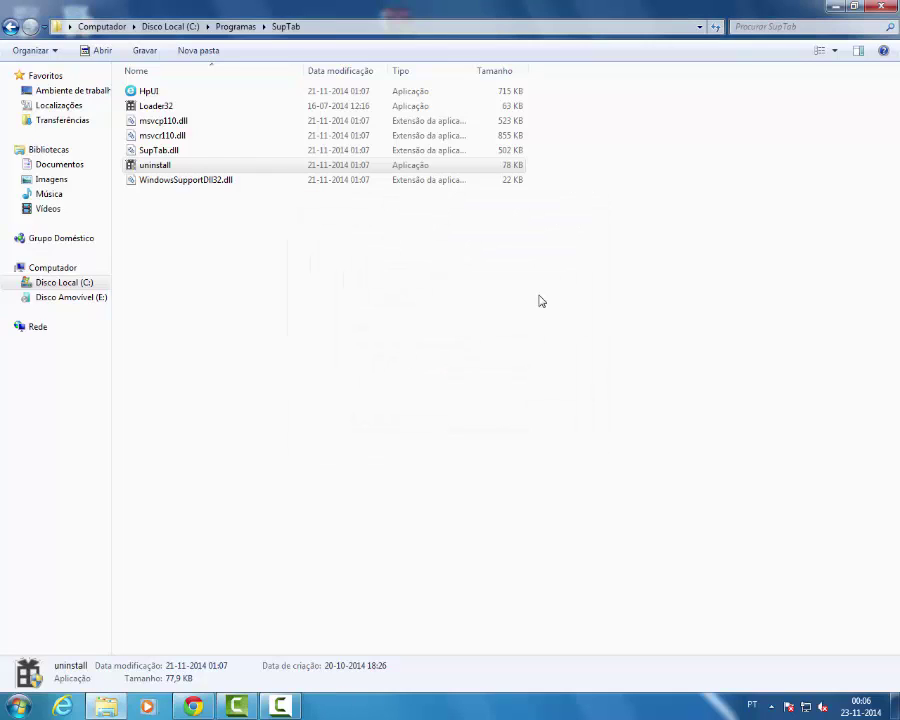
Run the SupTab uninstall application again, confirm the removal, and check the hidden notification-area icons for Search Protect
click(158, 168)
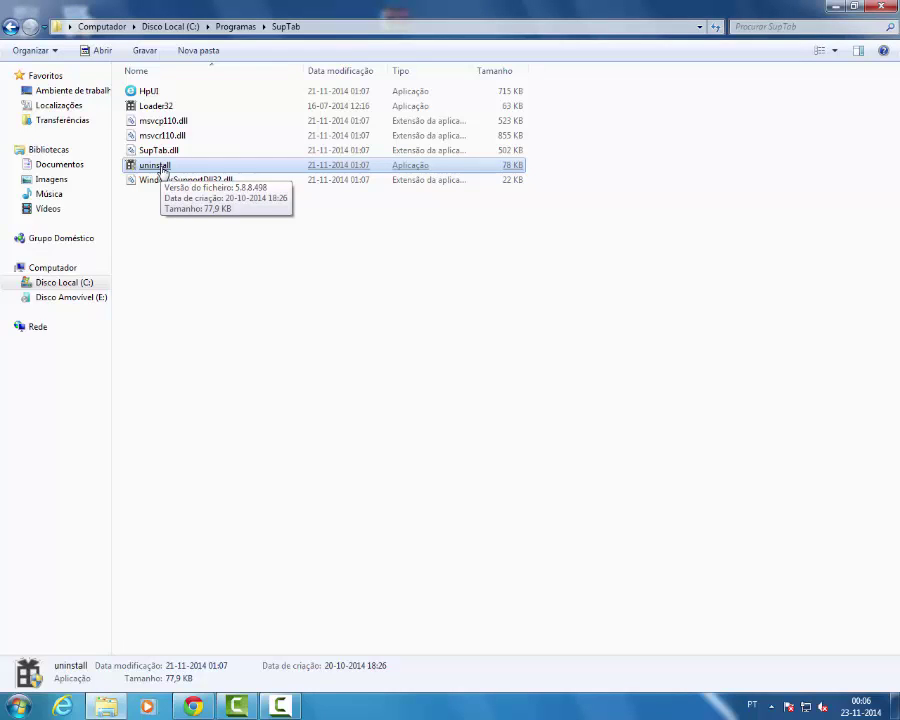
double_click(160, 168)
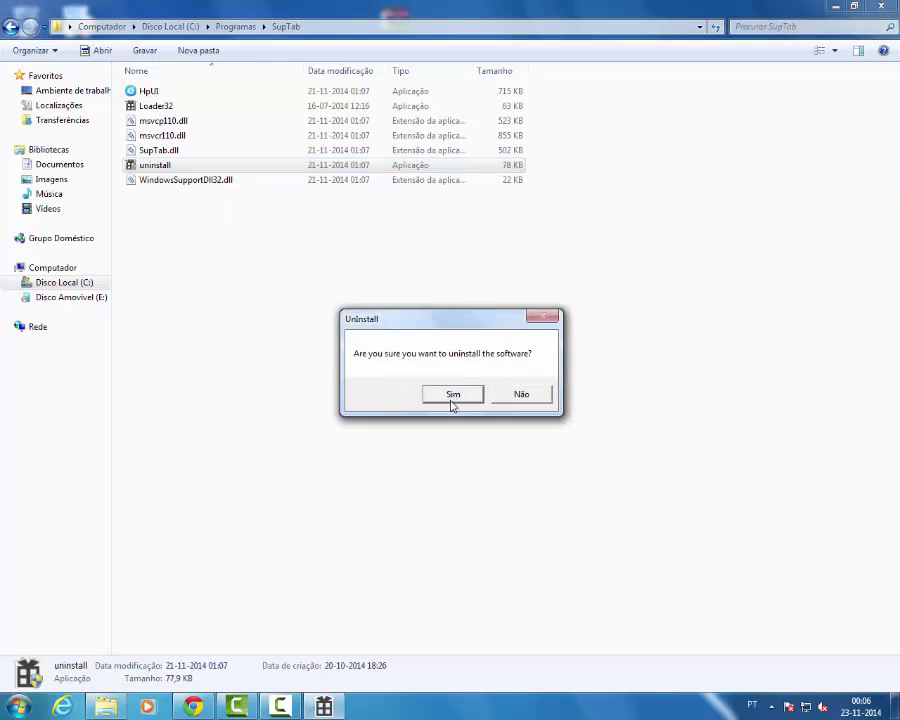
click(453, 396)
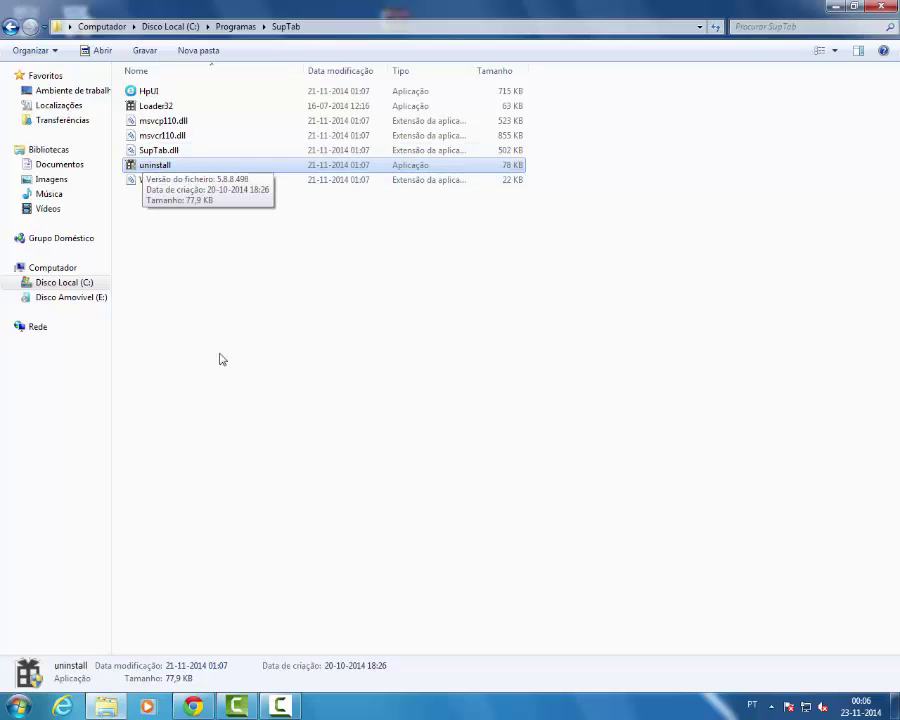
click(771, 707)
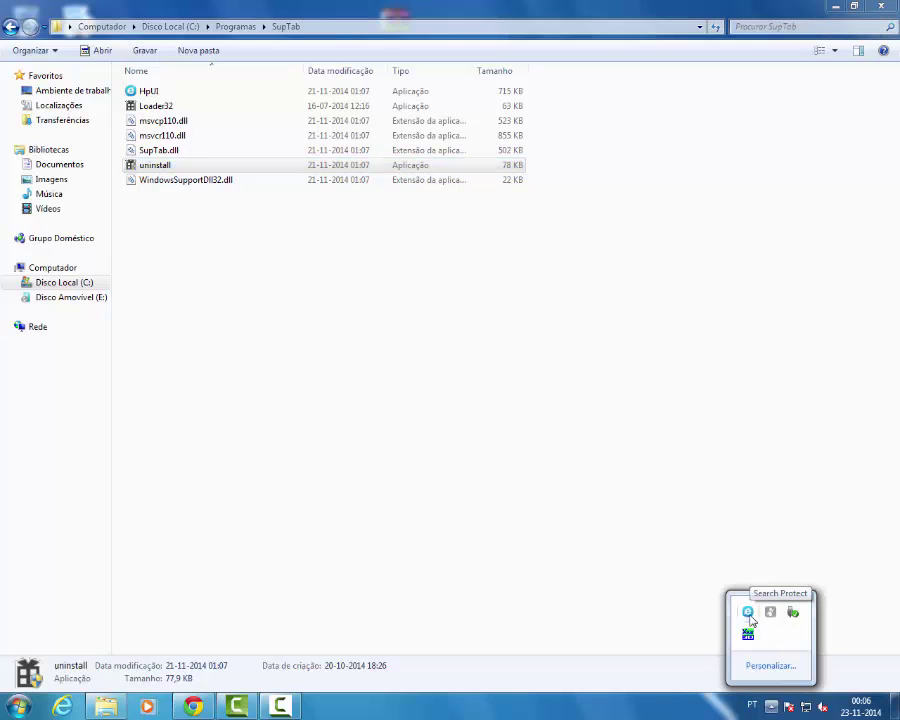
click(492, 456)
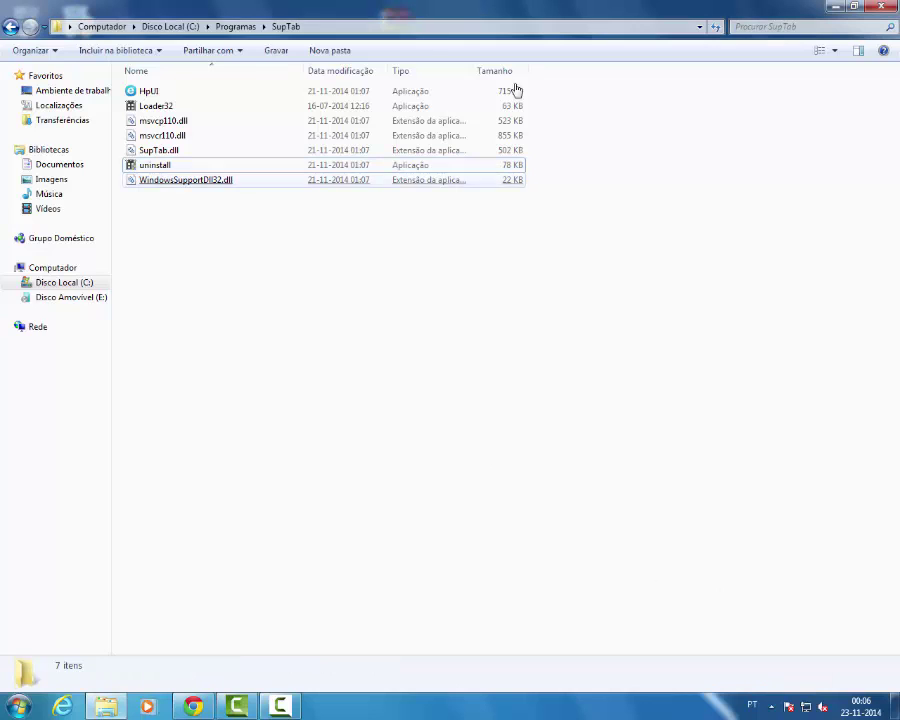
Minimize the SupTab folder window and open Revo Uninstaller from the desktop
click(835, 7)
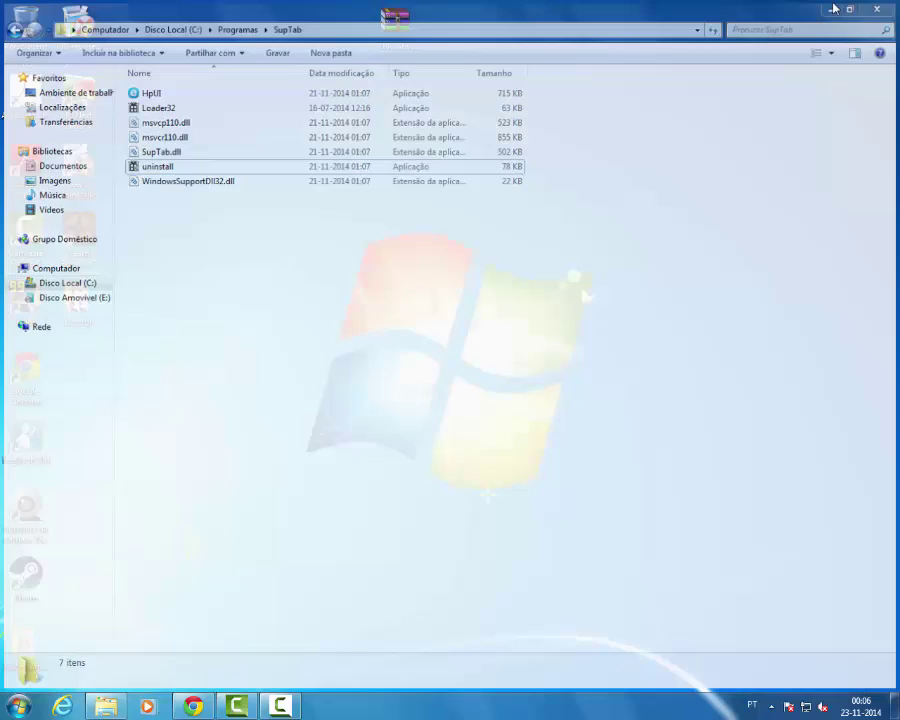
click(190, 708)
click(188, 707)
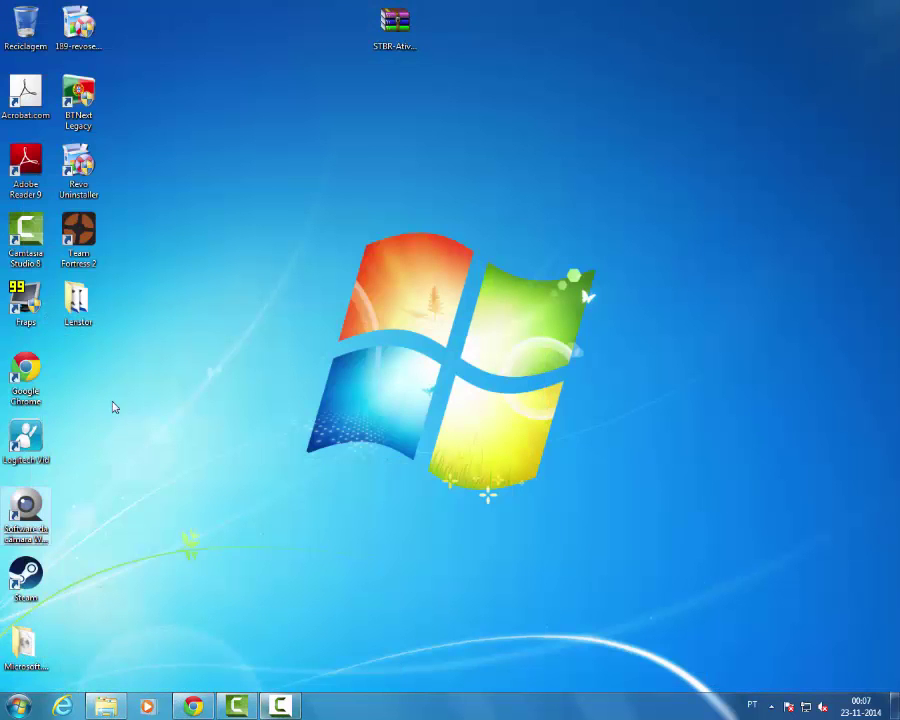
click(78, 170)
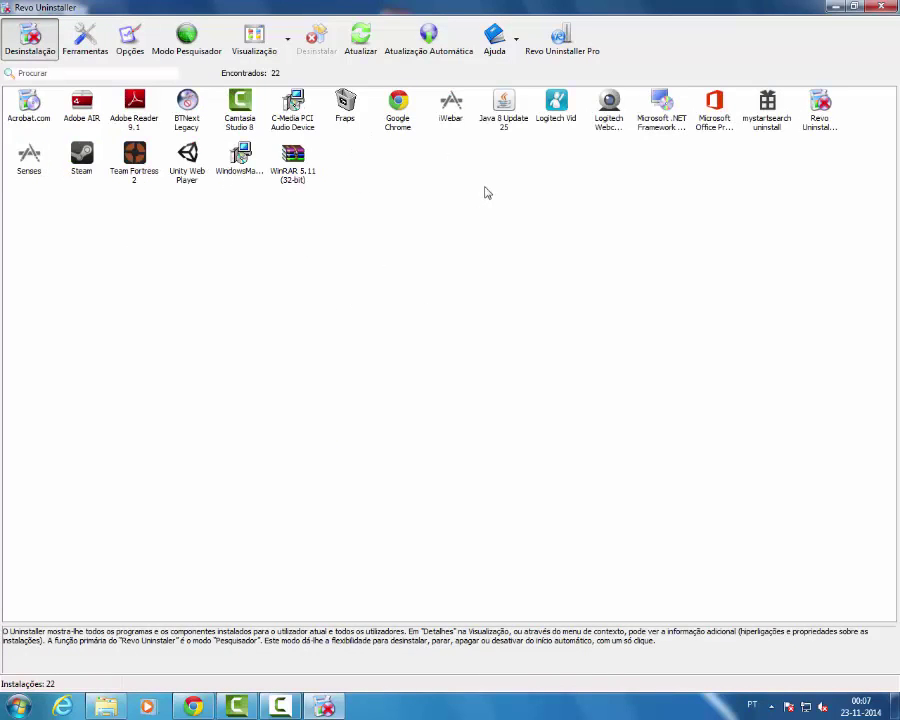
Uninstall the mystartsearch uninstall program using the Moderado mode and acknowledge the end of its built-in uninstaller
click(770, 112)
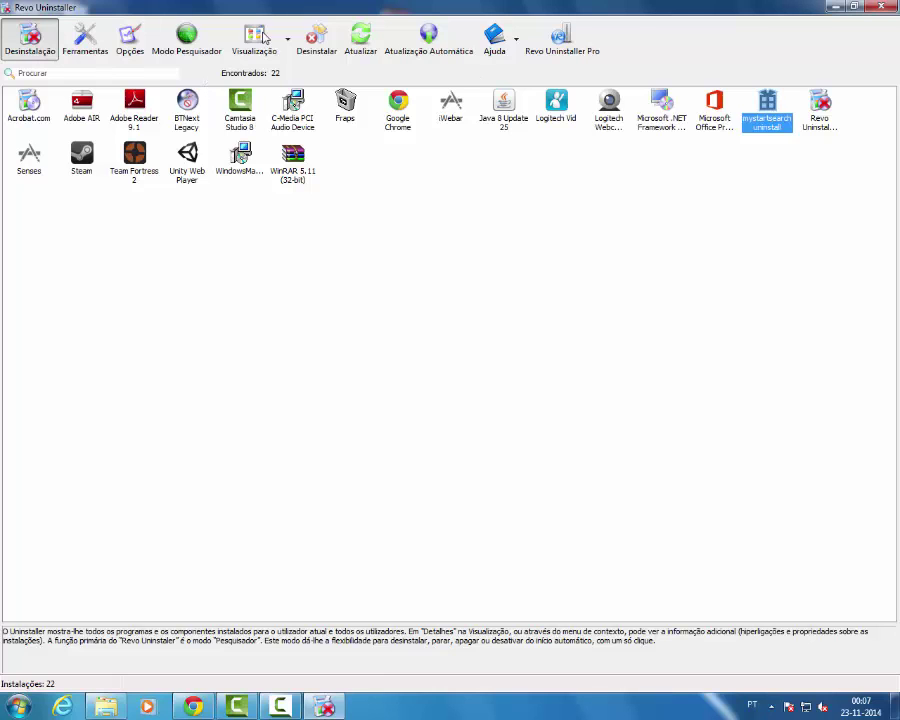
click(327, 42)
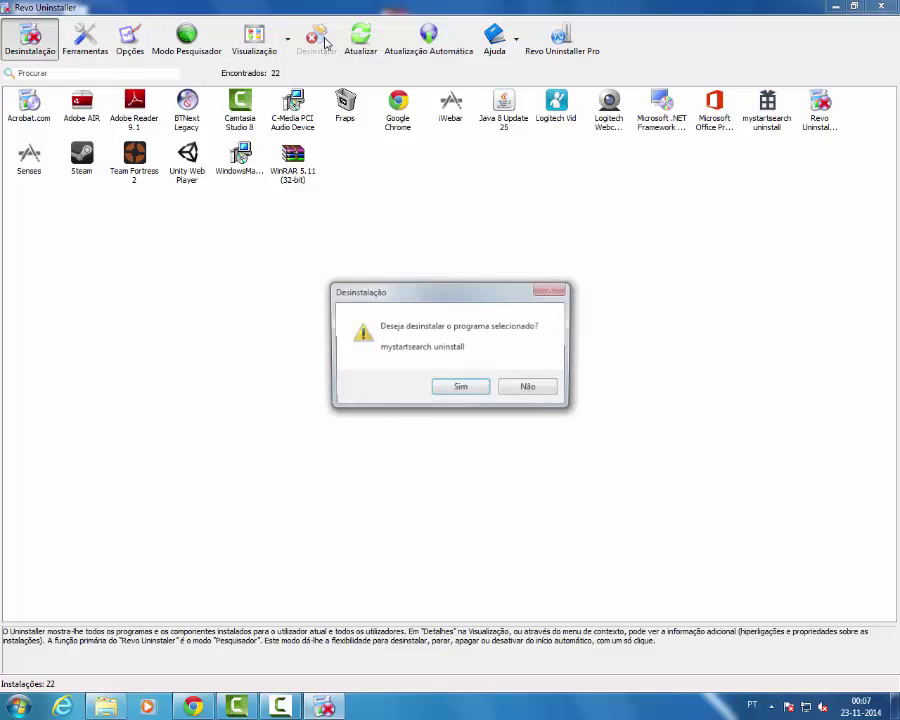
click(474, 388)
click(528, 411)
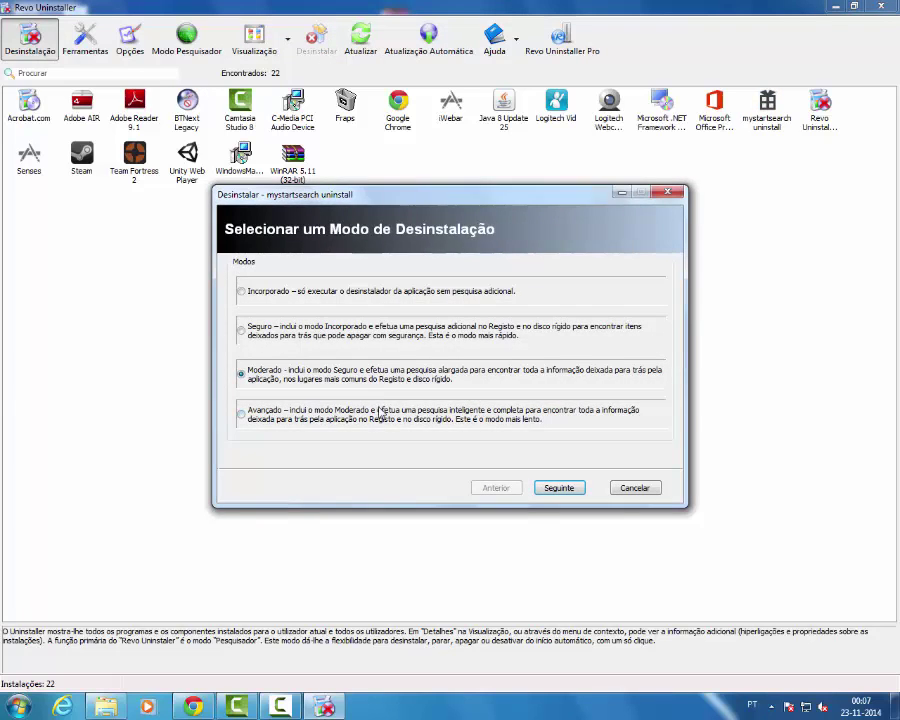
click(566, 487)
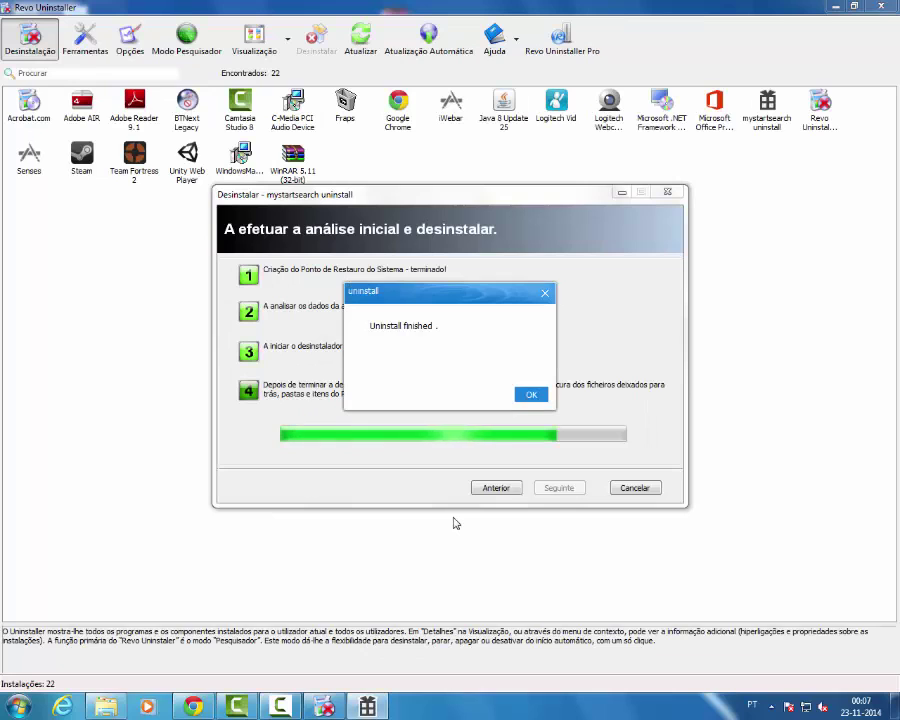
click(533, 396)
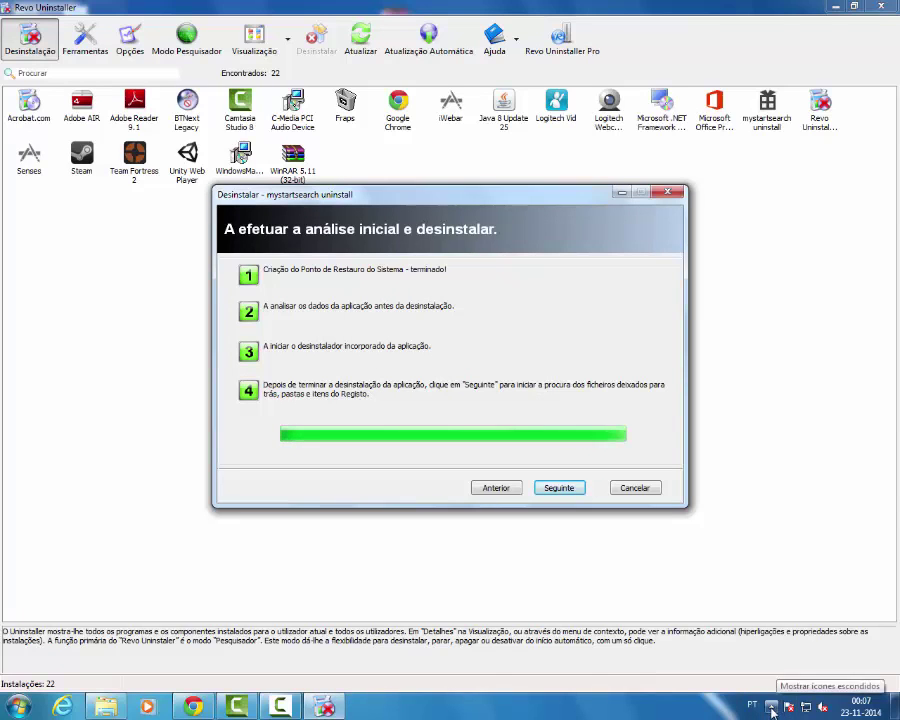
Recheck the hidden notification-area icons for Search Protect and start the scan for mystartsearch leftovers
click(771, 708)
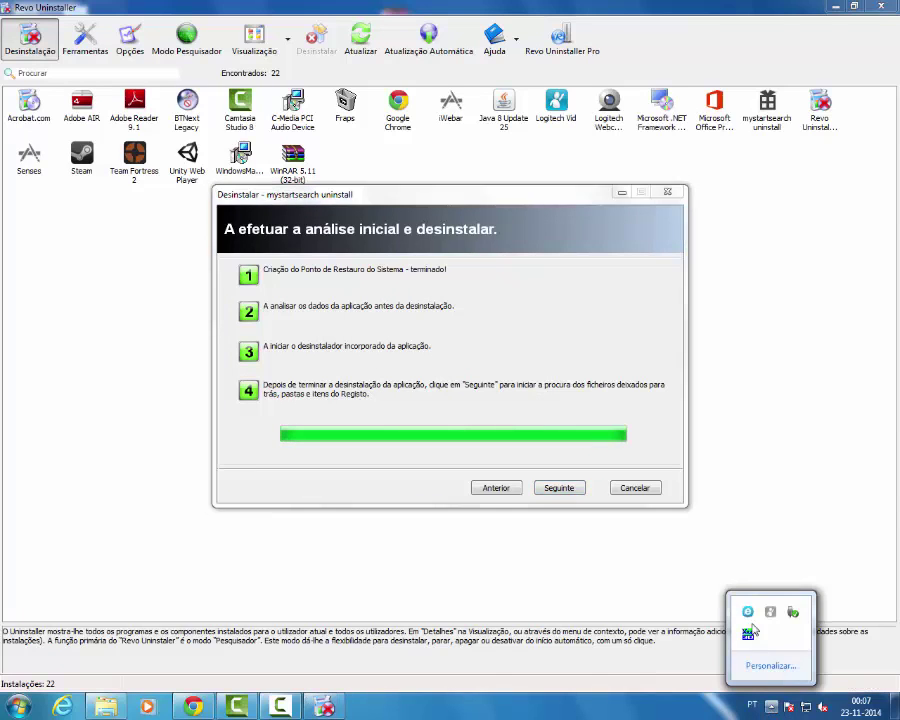
click(616, 599)
click(568, 491)
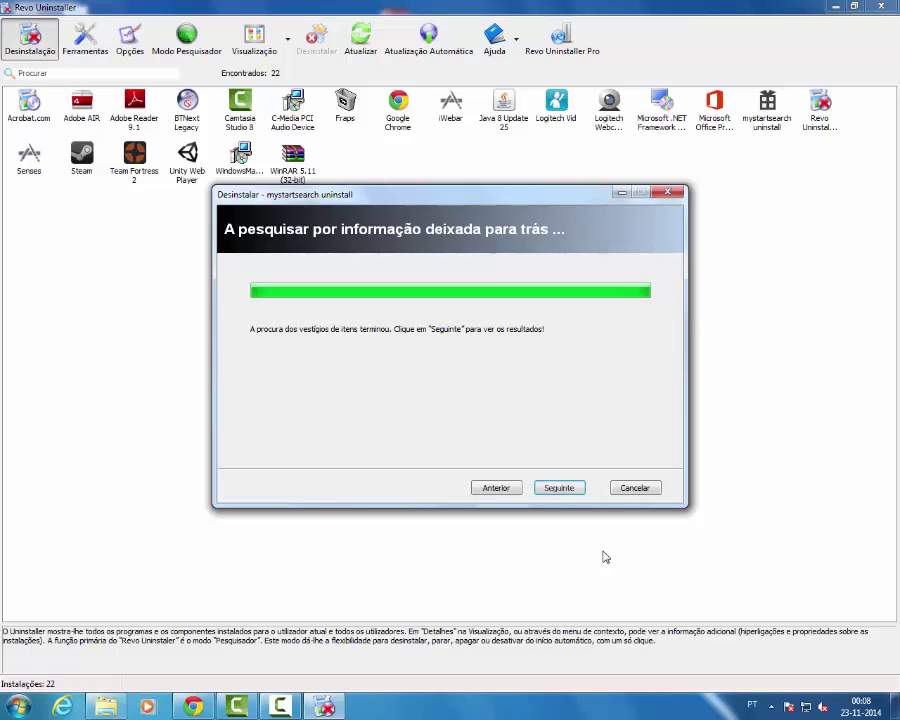
Select all leftover mystartsearch registry items and delete them, confirming the deletion
click(560, 488)
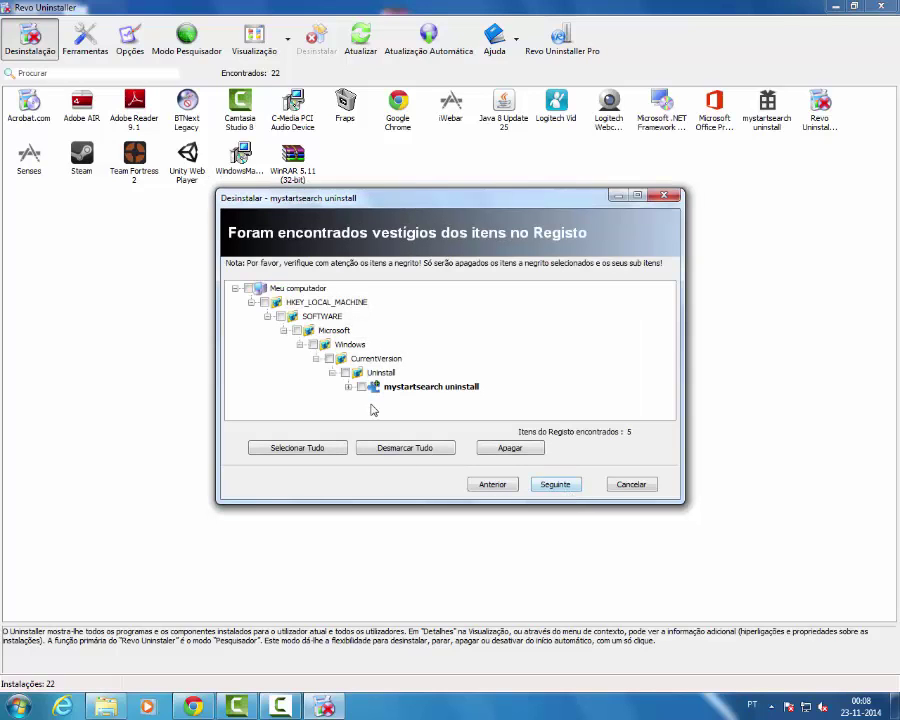
click(290, 447)
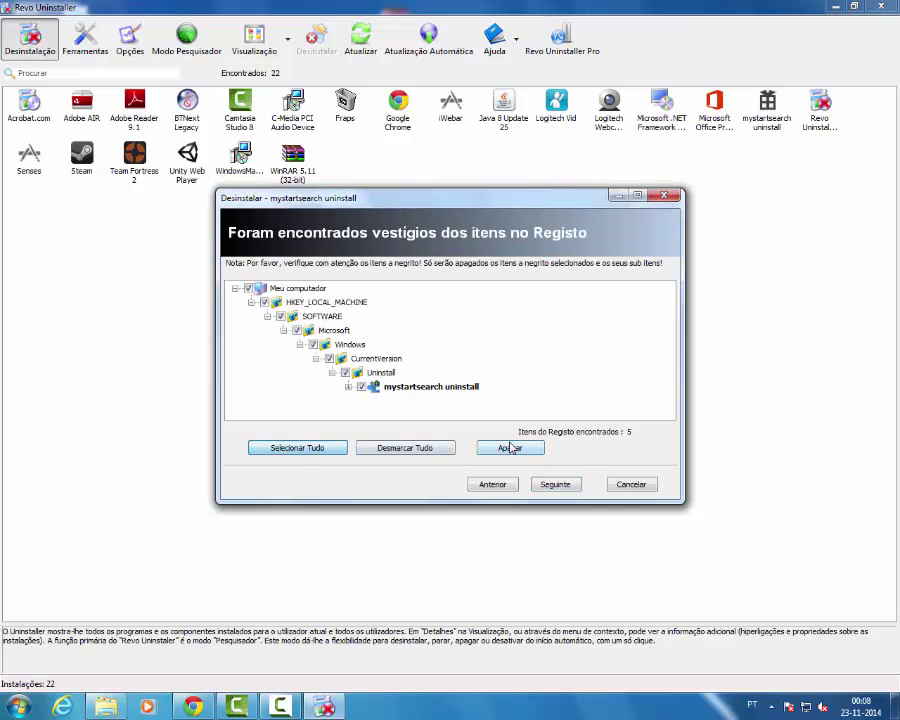
click(510, 447)
click(469, 386)
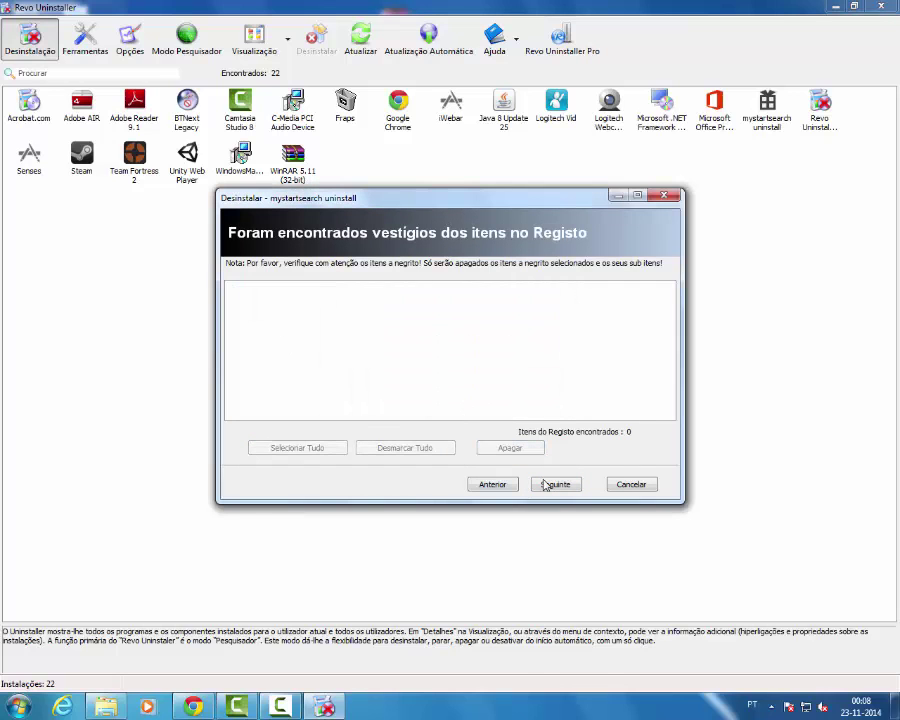
Select all leftover mystartsearch files and folders and delete them, confirming the deletion
click(554, 485)
click(297, 448)
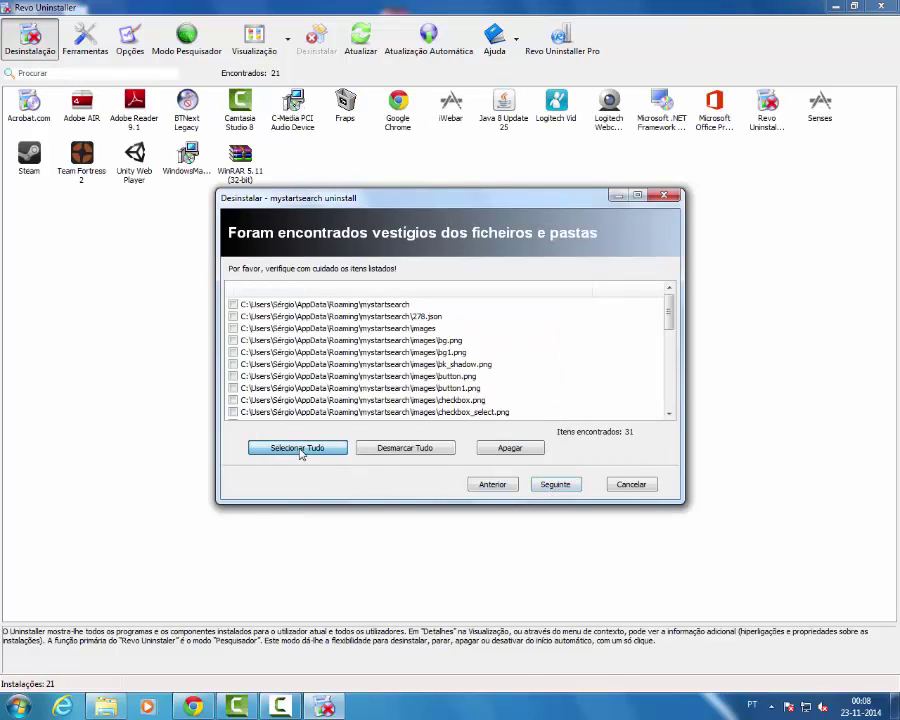
click(512, 449)
click(496, 384)
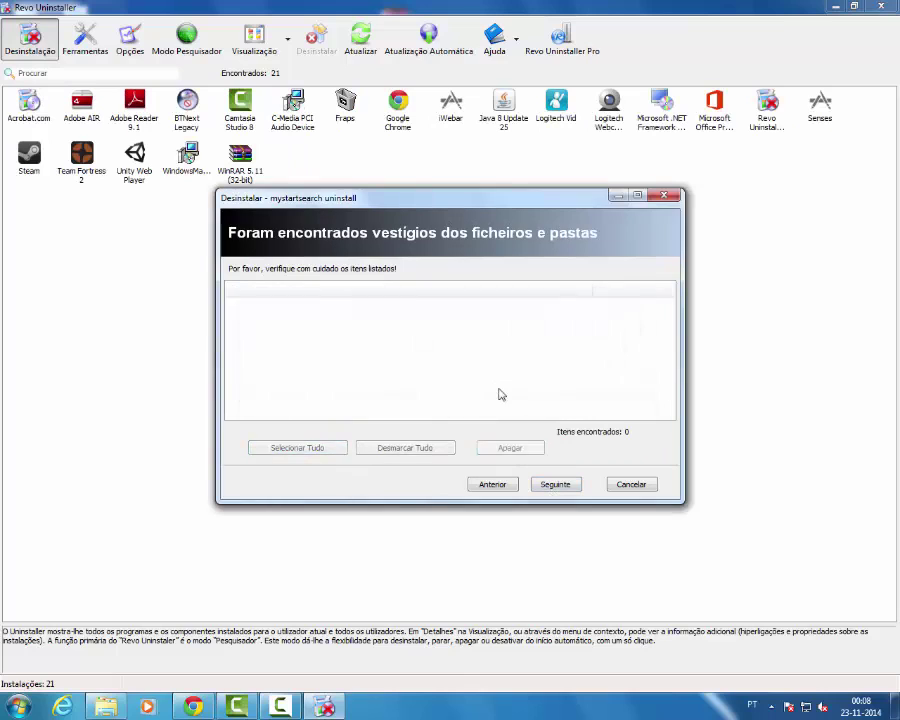
Finish the mystartsearch uninstall wizard and close Revo Uninstaller
click(561, 486)
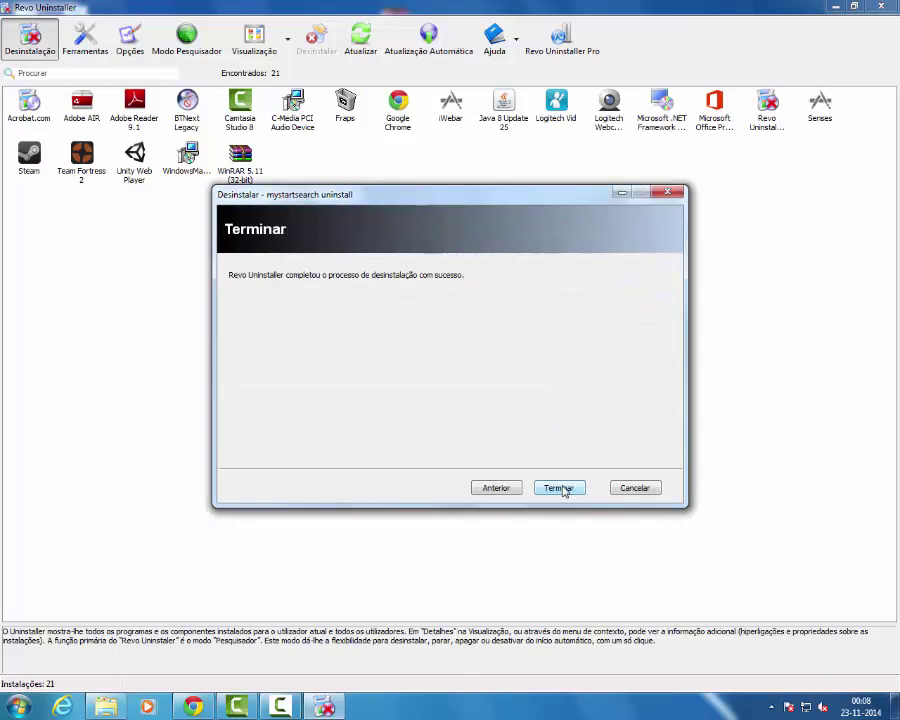
click(561, 488)
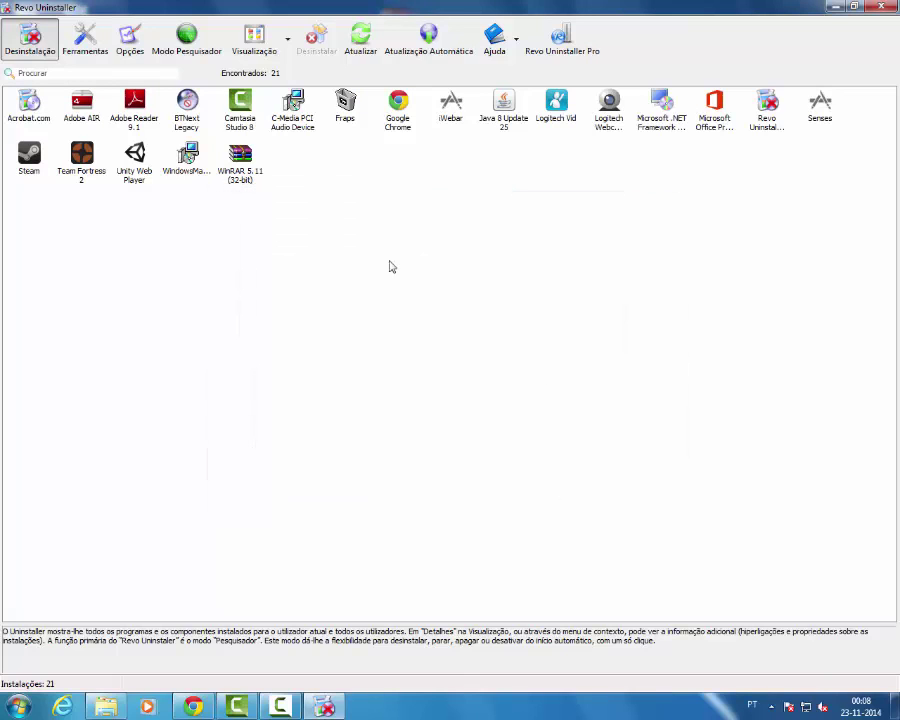
click(875, 10)
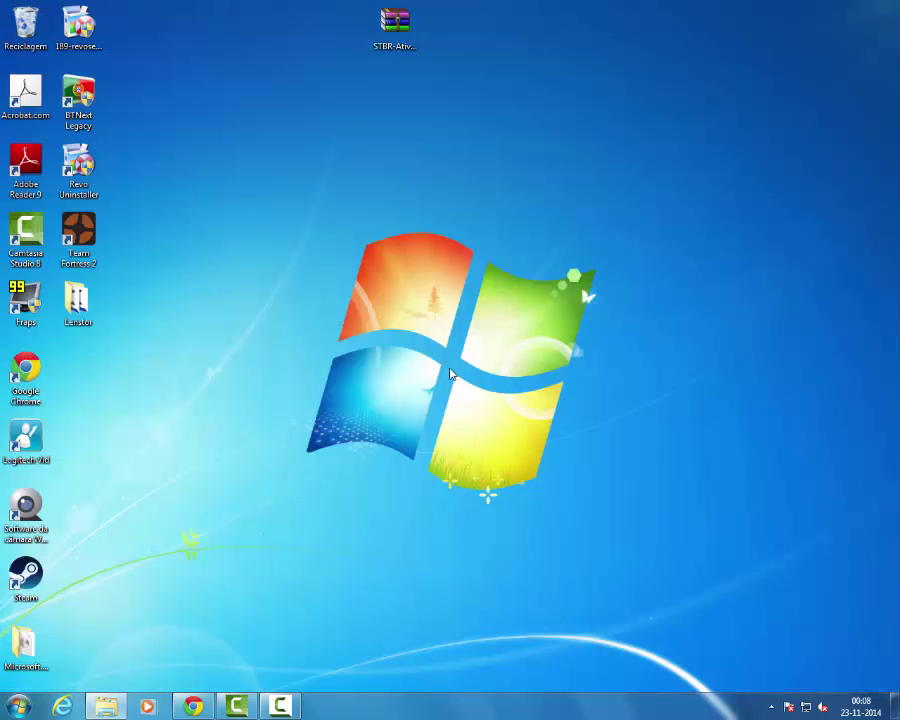
Empty the Recycle Bin and check the hidden notification-area icons for Search Protect
click(24, 16)
right_click(24, 16)
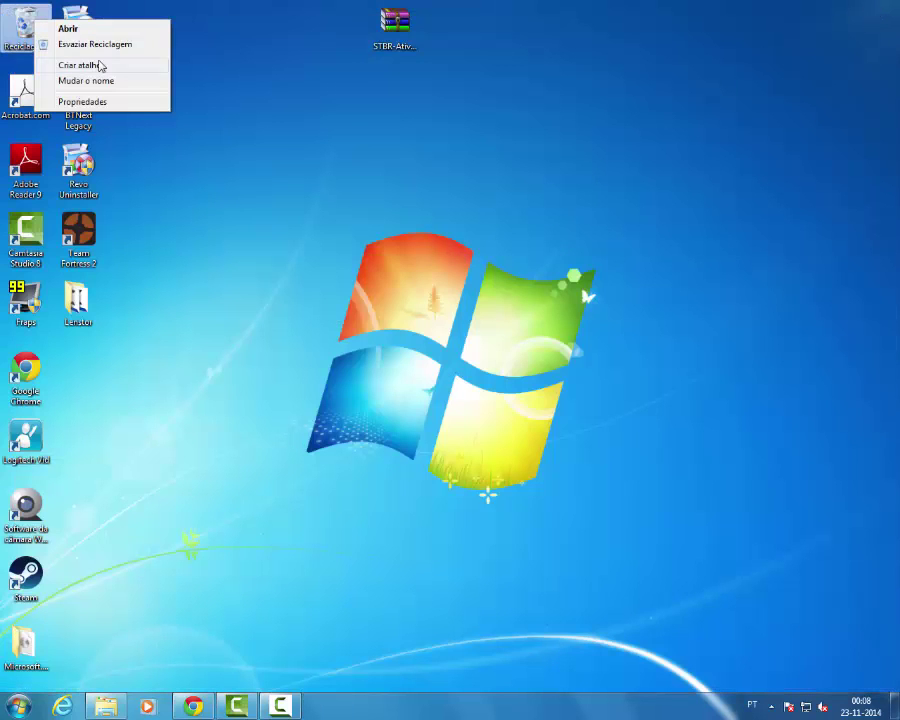
click(100, 44)
click(504, 410)
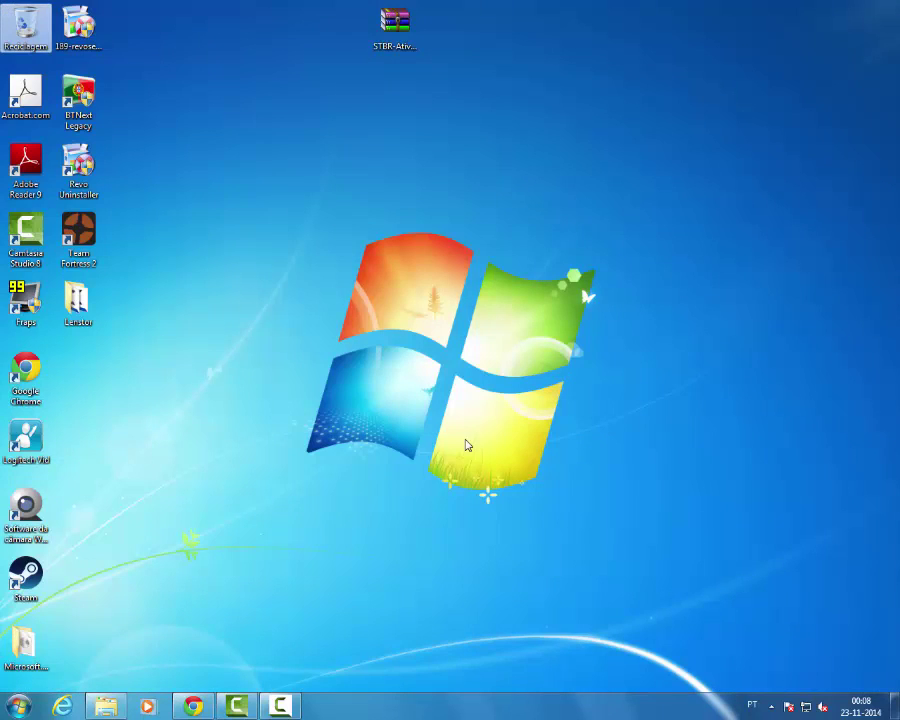
click(771, 706)
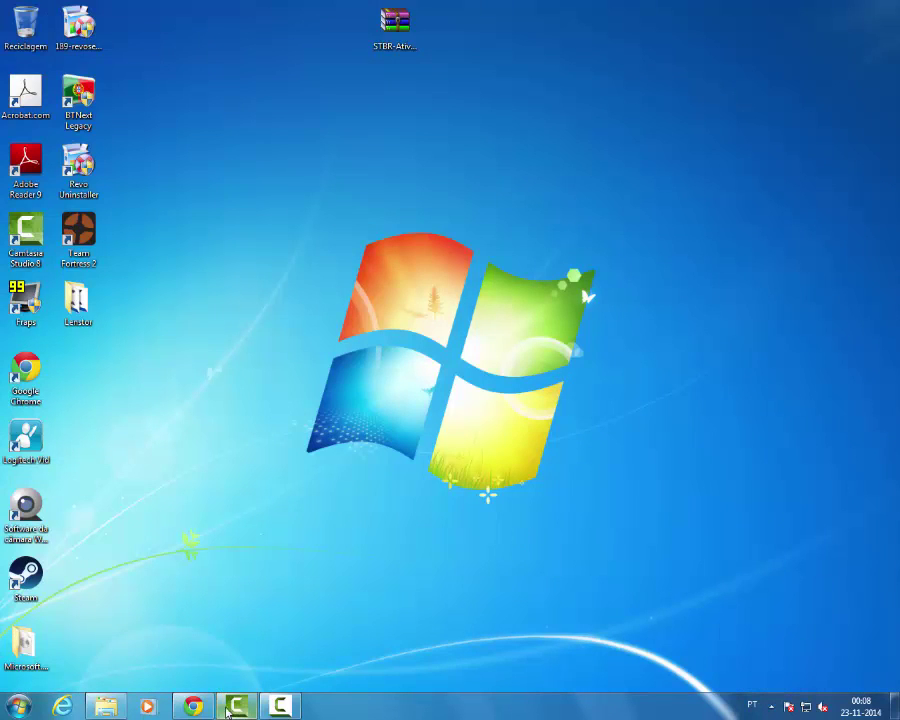
Switch to Chrome, choose another default search engine in its settings, and return to the desktop
click(191, 706)
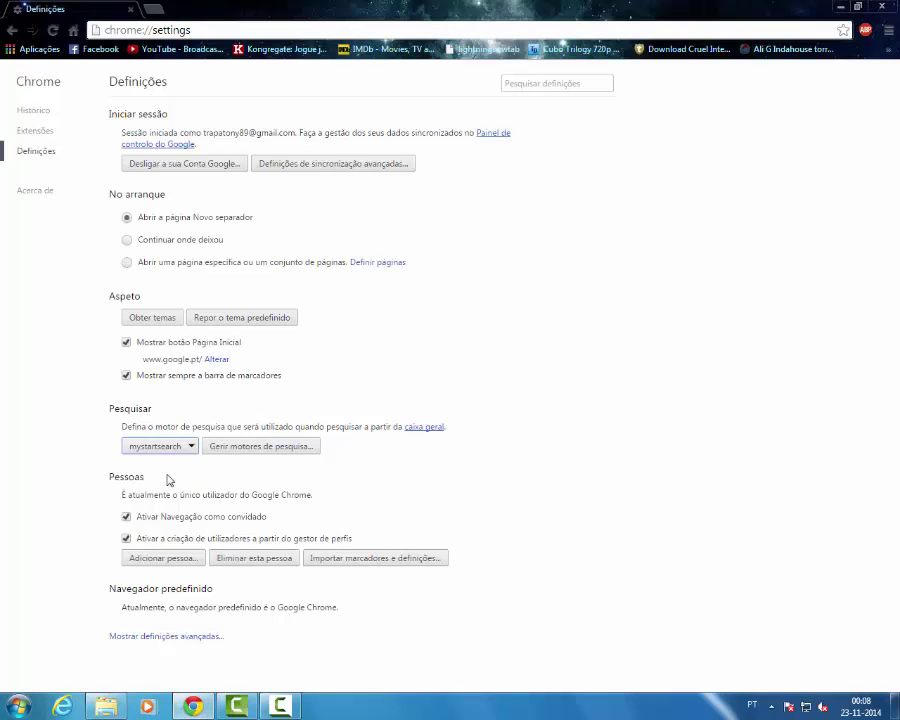
click(190, 447)
click(184, 483)
key(super+d)
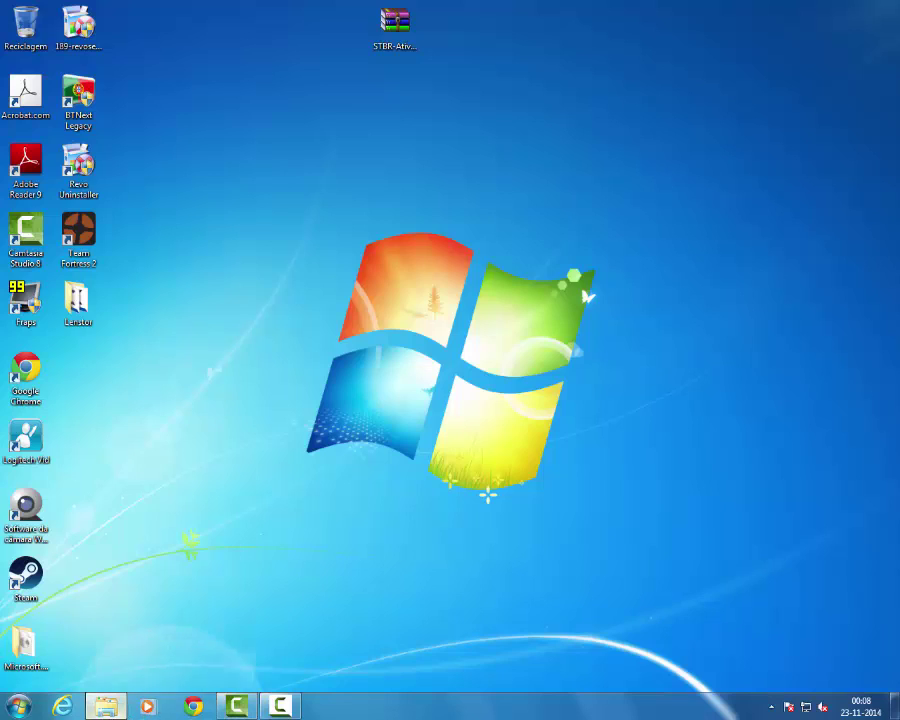
Run the uninstall application in the SupTab folder under Programas, confirm the removal, and leave the folder window
key(alt+Tab)
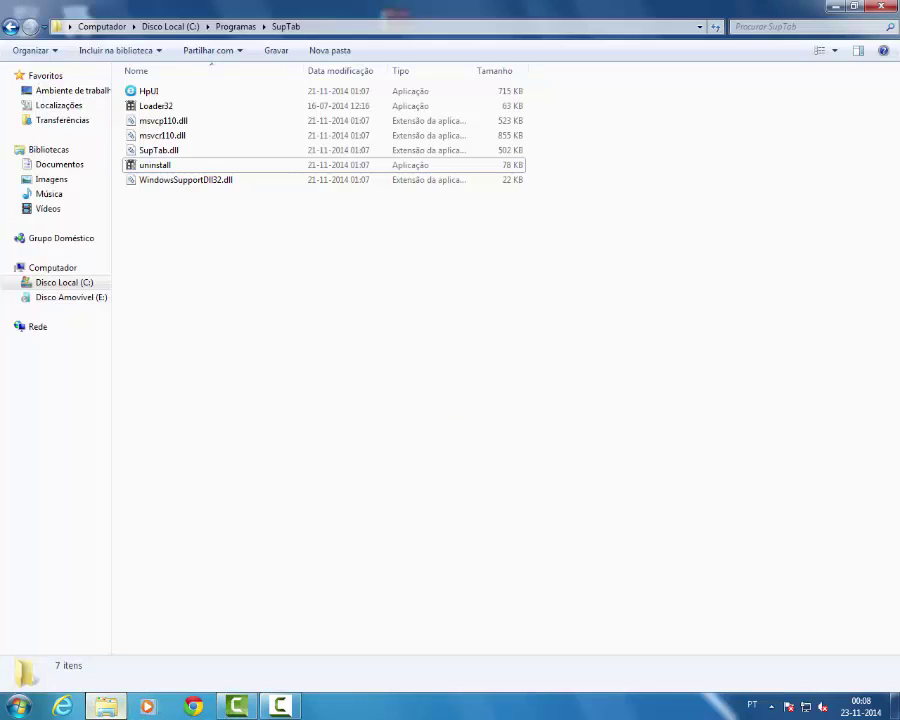
click(171, 167)
click(10, 26)
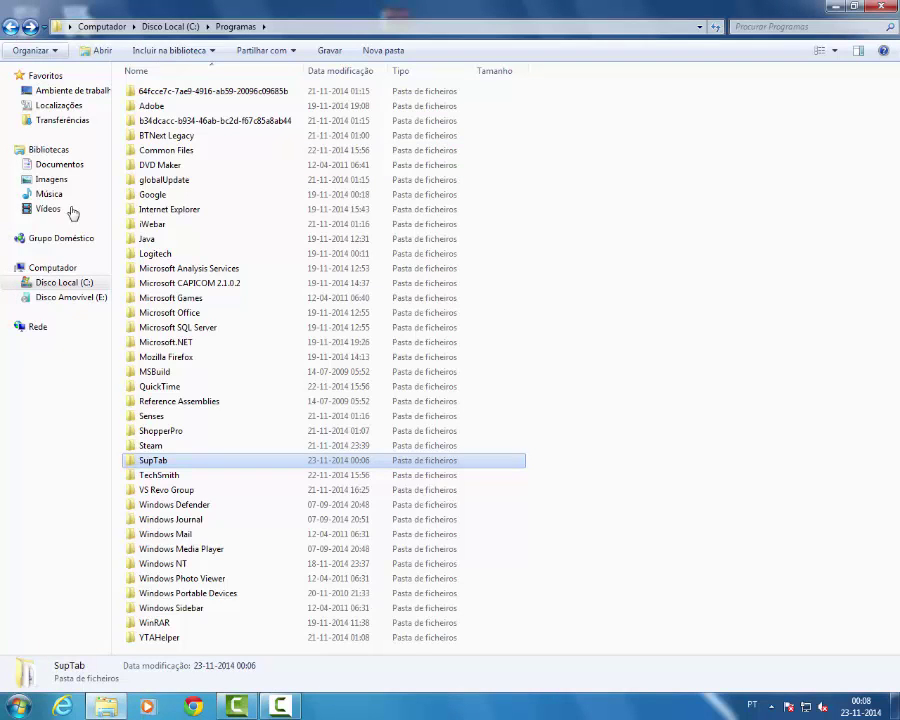
double_click(160, 463)
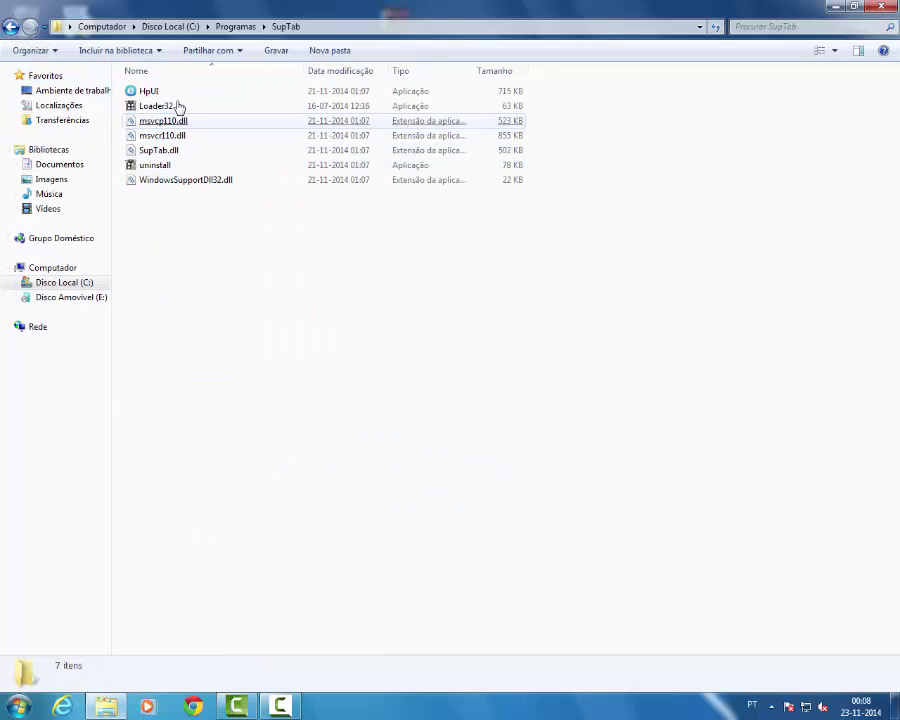
click(183, 170)
double_click(183, 166)
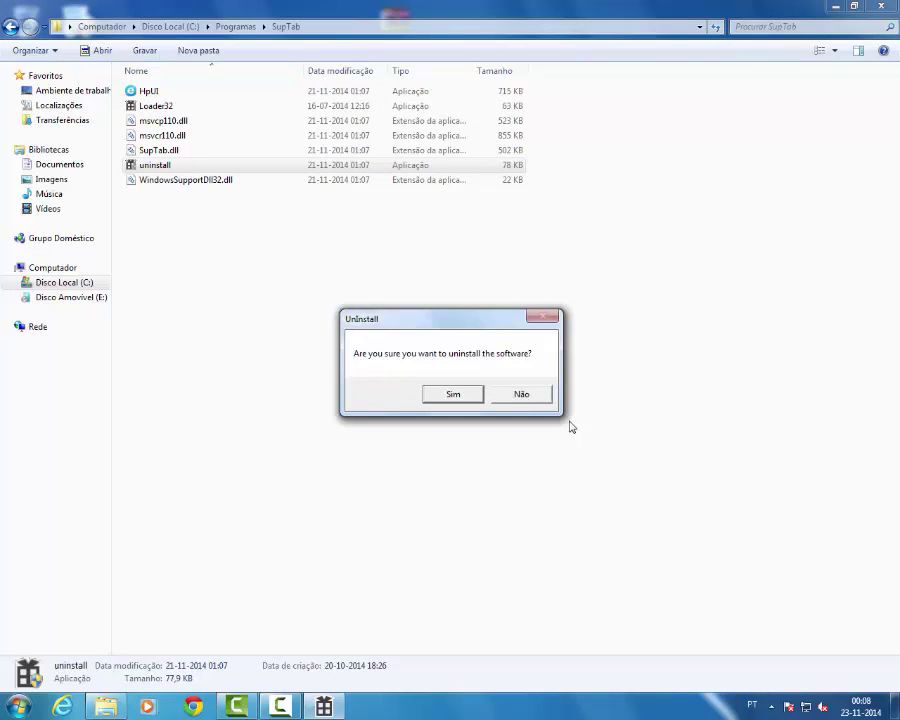
click(452, 395)
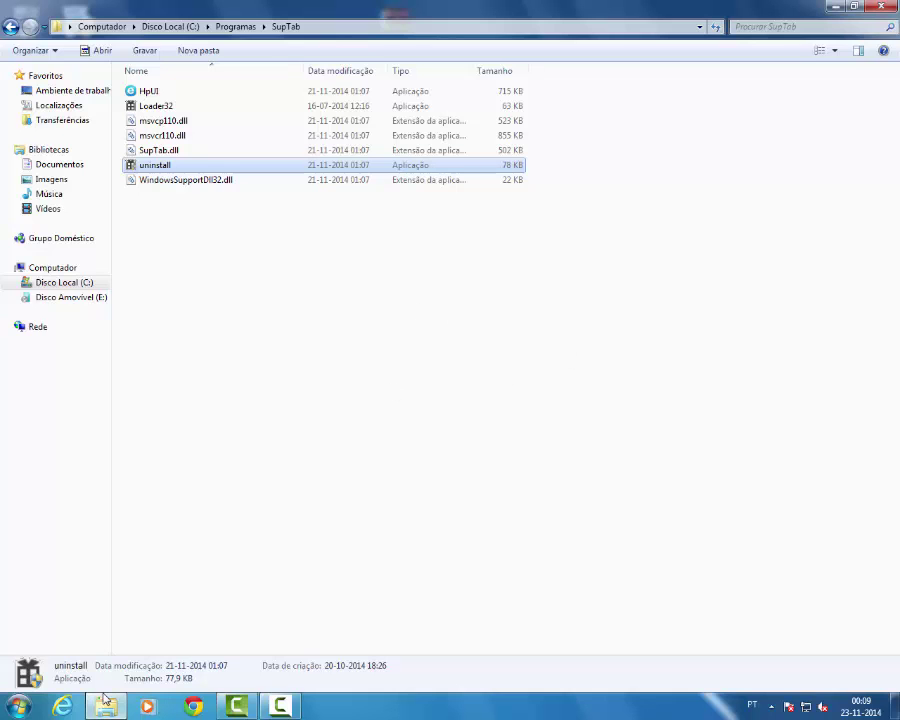
key(alt+F4)
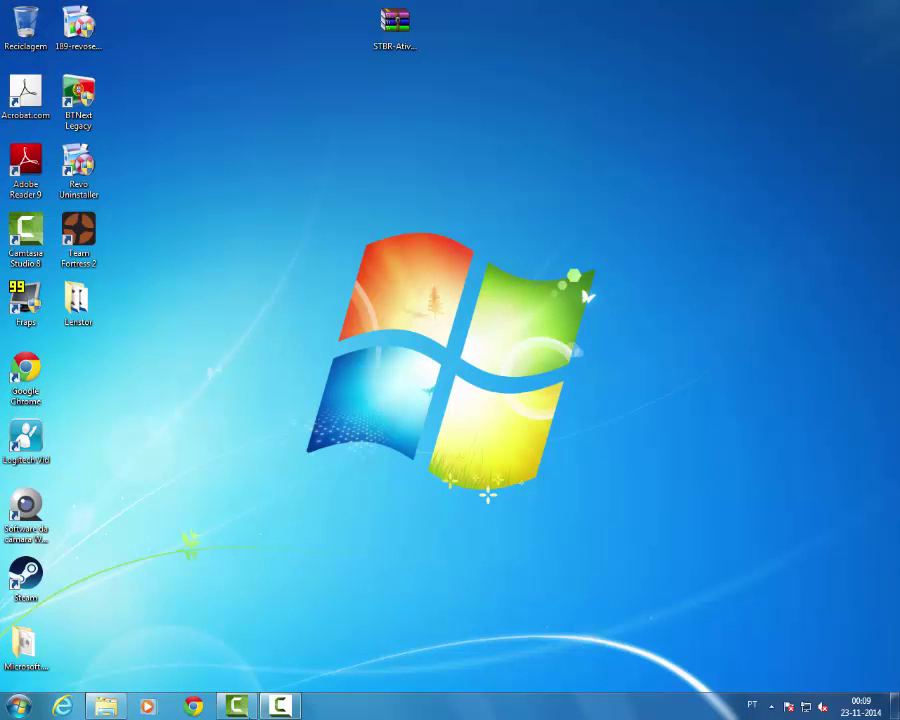
click(280, 706)
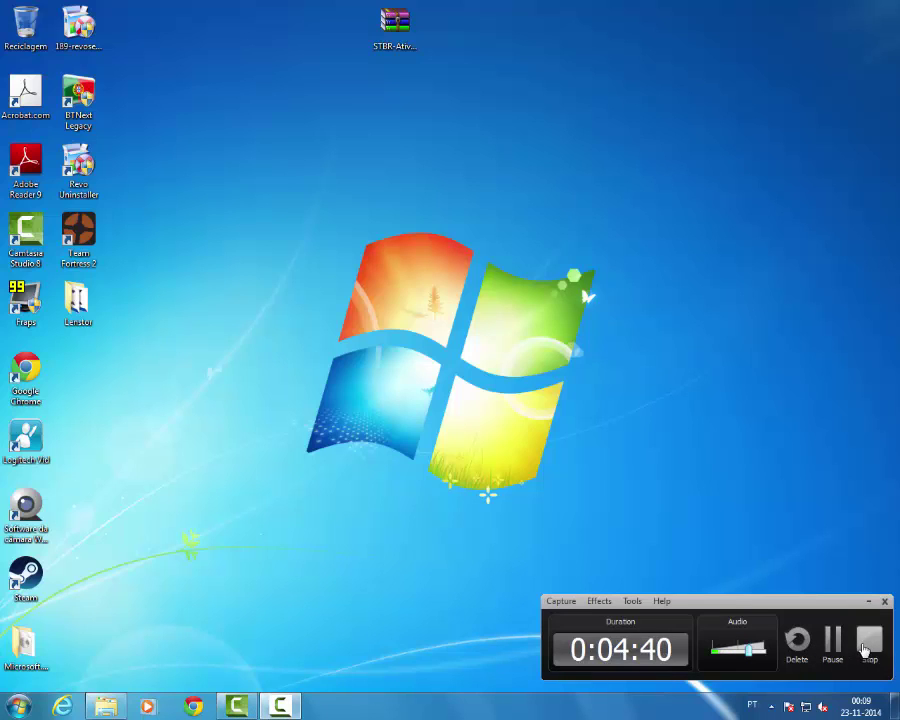
click(866, 651)
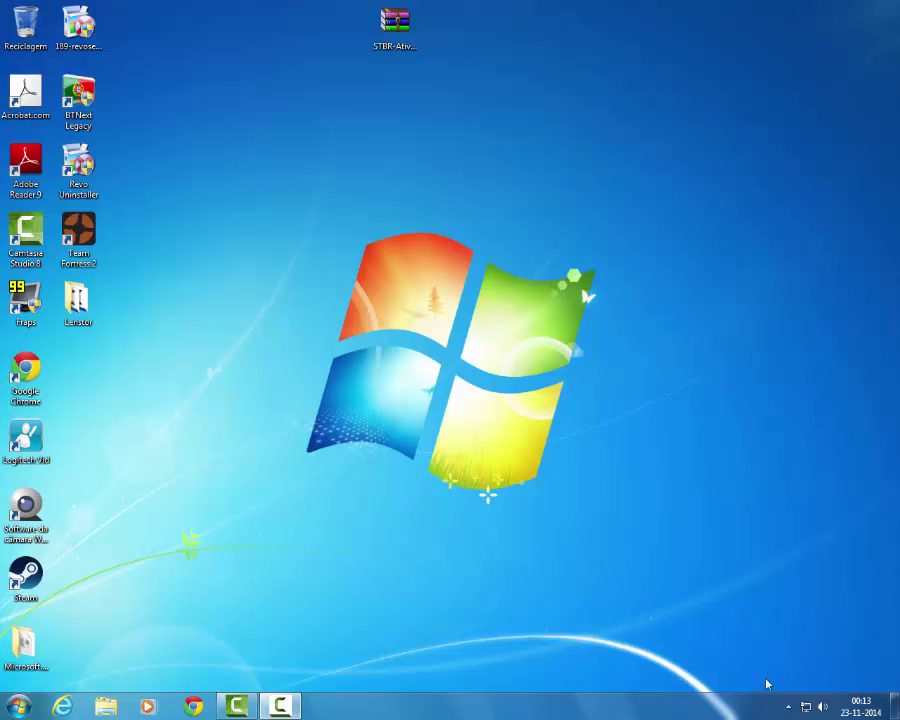
Check the hidden notification-area icons and the Programas folder on Disco Local (C:) for remains of Search Protect and SupTab
click(788, 706)
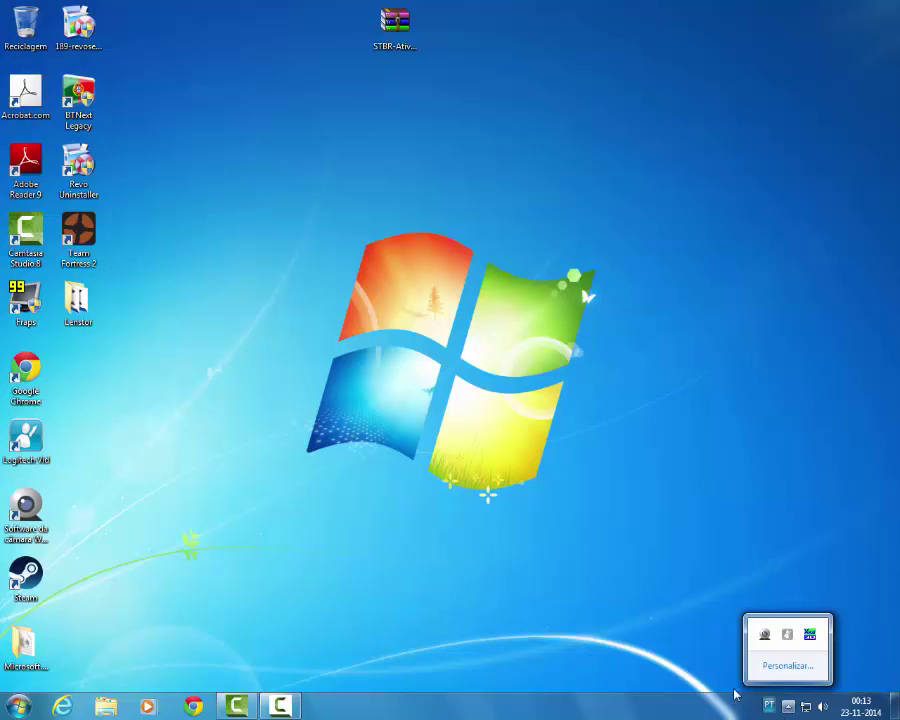
click(497, 591)
click(24, 708)
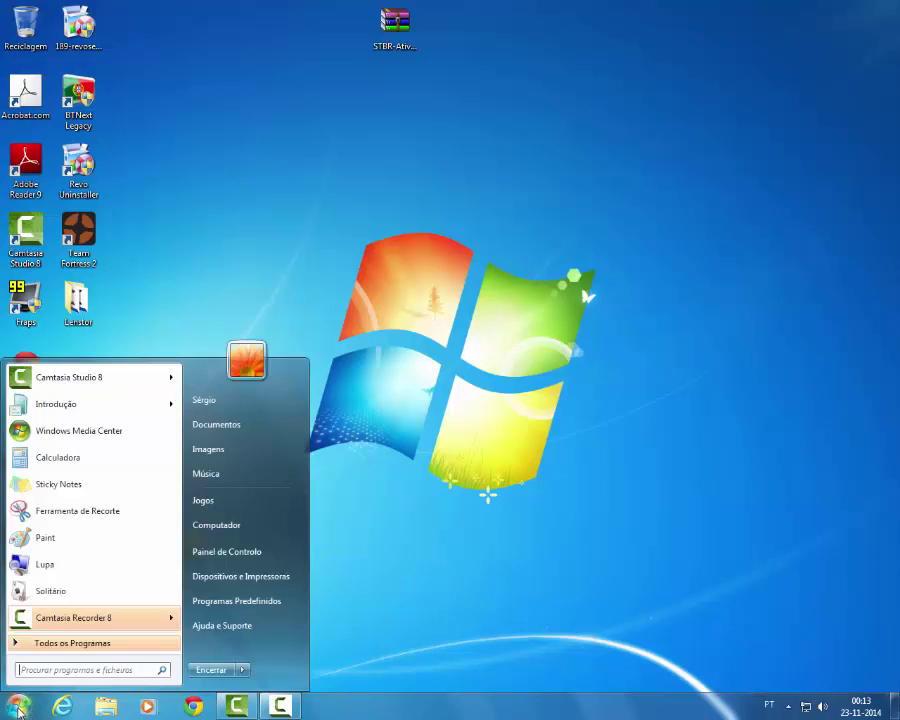
click(247, 527)
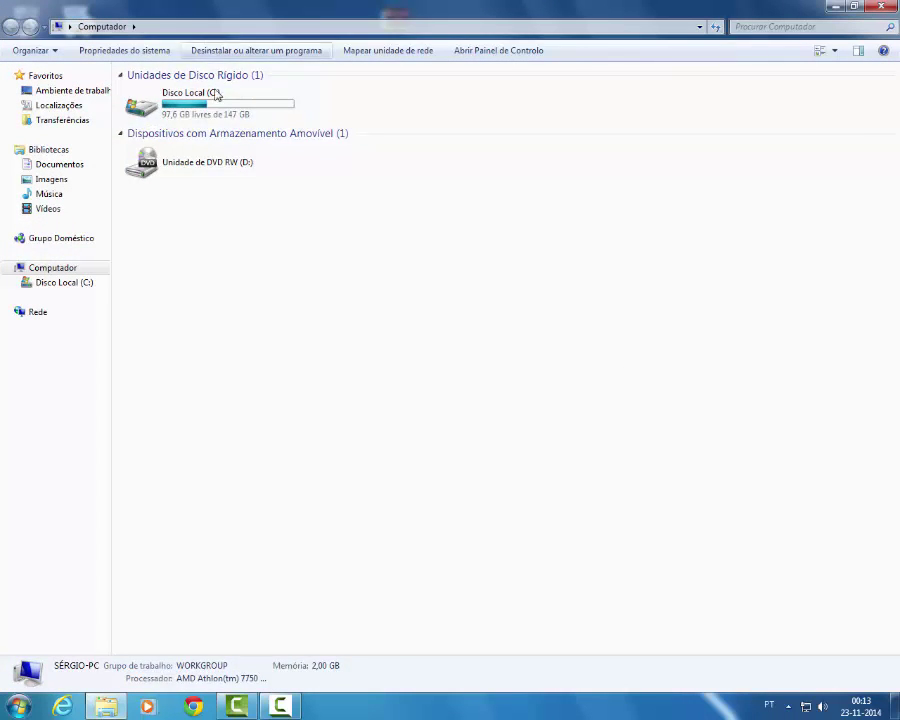
double_click(212, 102)
double_click(188, 137)
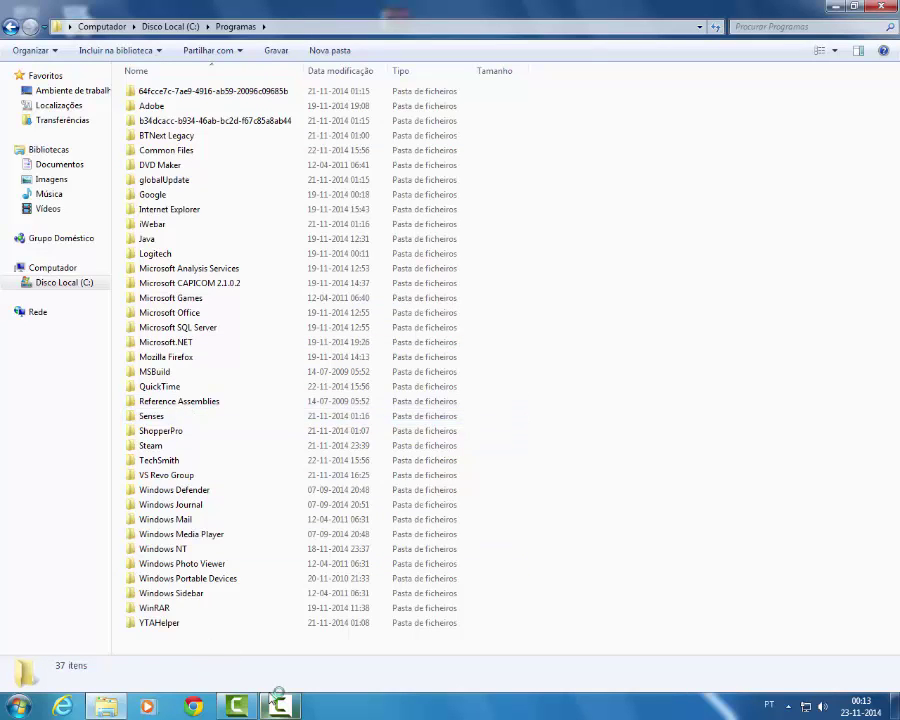
click(190, 460)
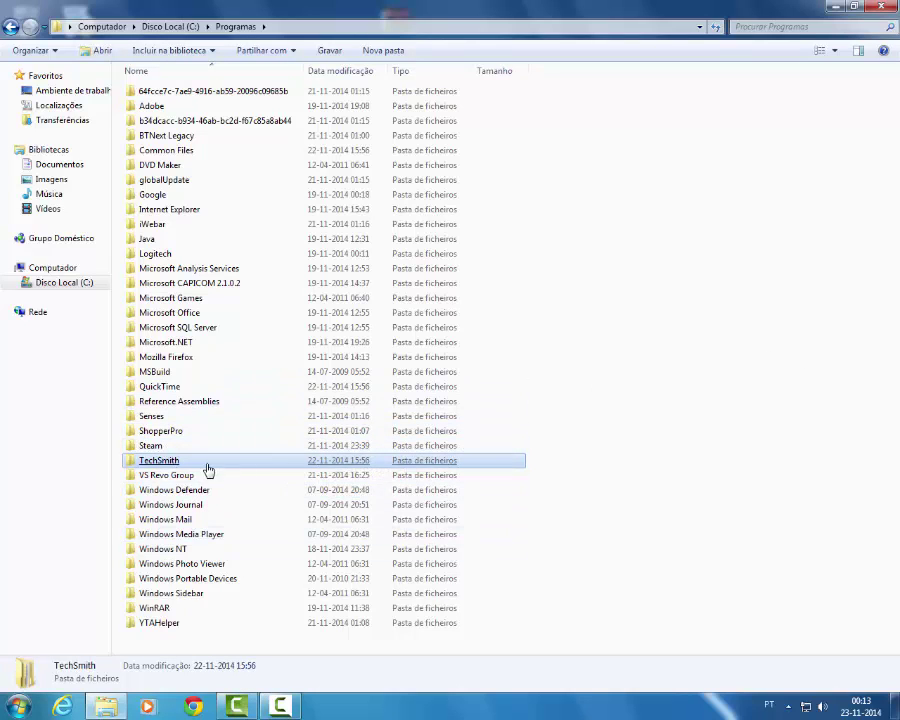
click(788, 706)
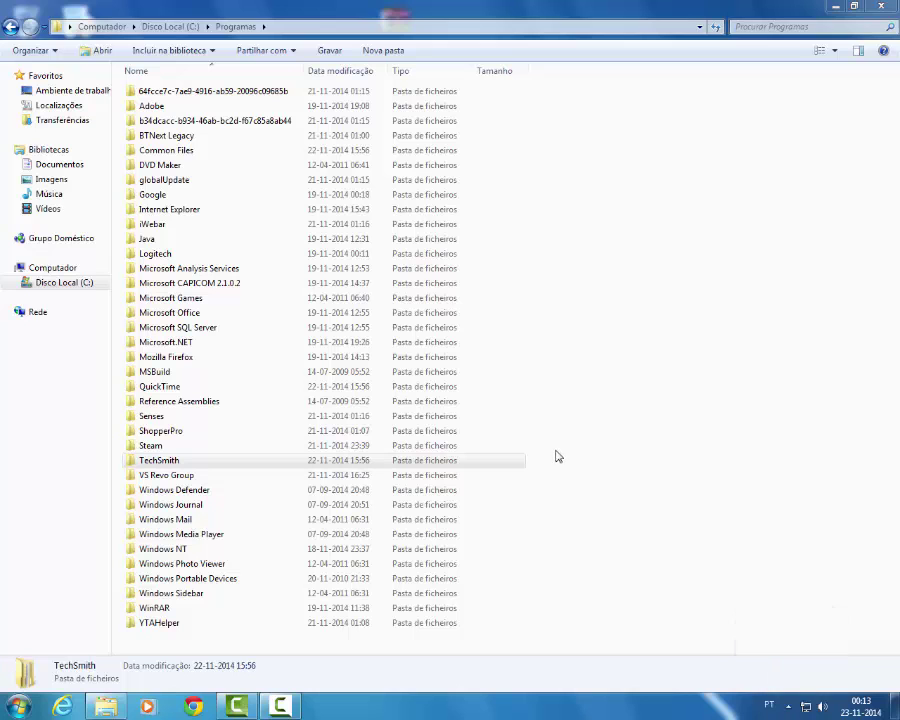
click(838, 8)
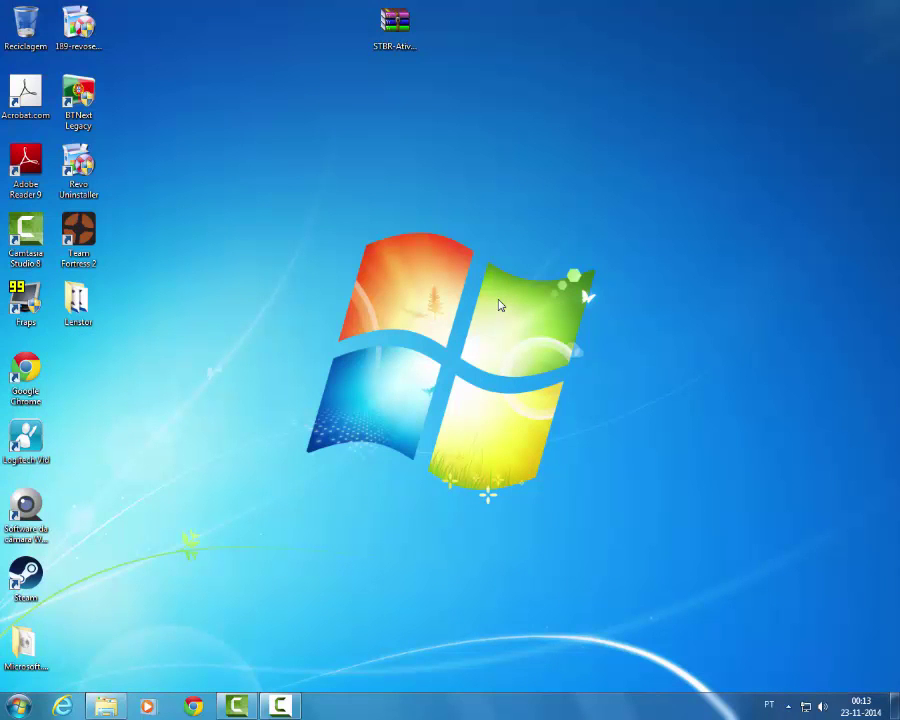